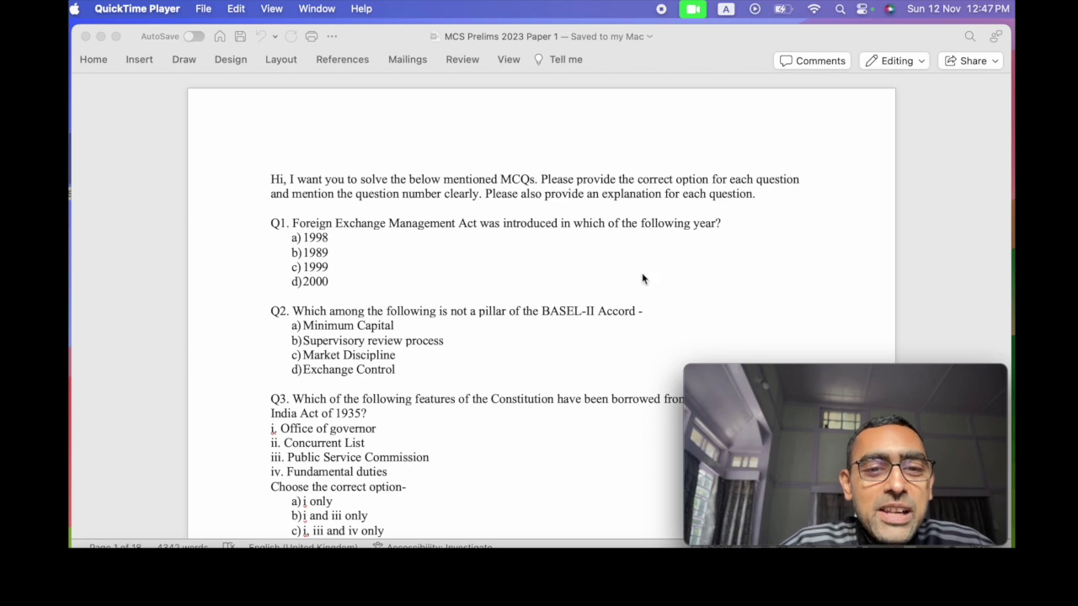
Highlight the opening request paragraph and question numbers Q1, Q2 and Q3 in the exam document
left_click(754, 201)
left_click(761, 180)
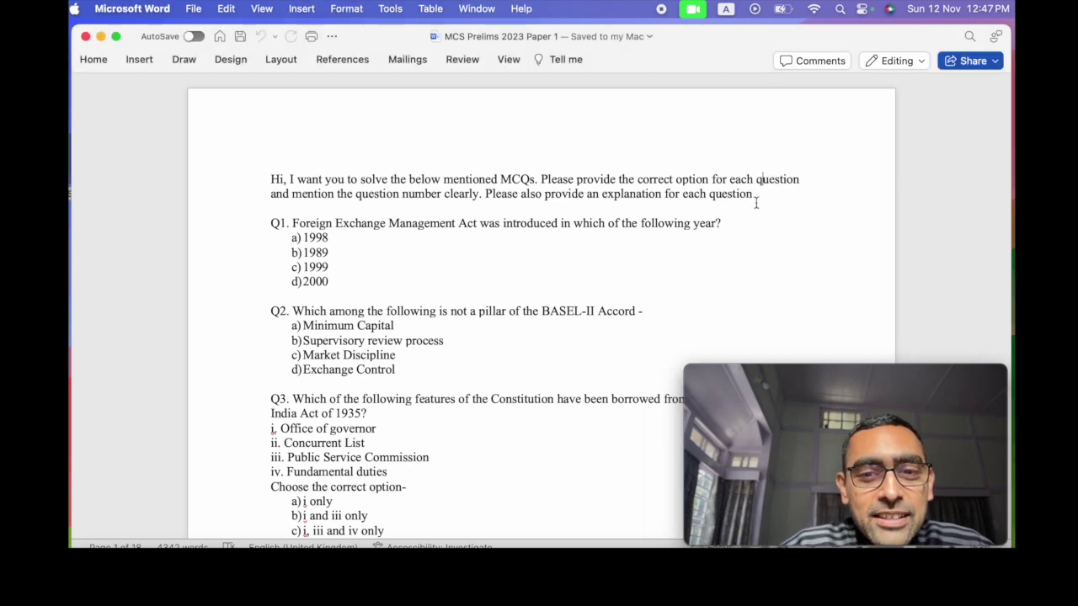
left_click_drag(755, 202, 250, 180)
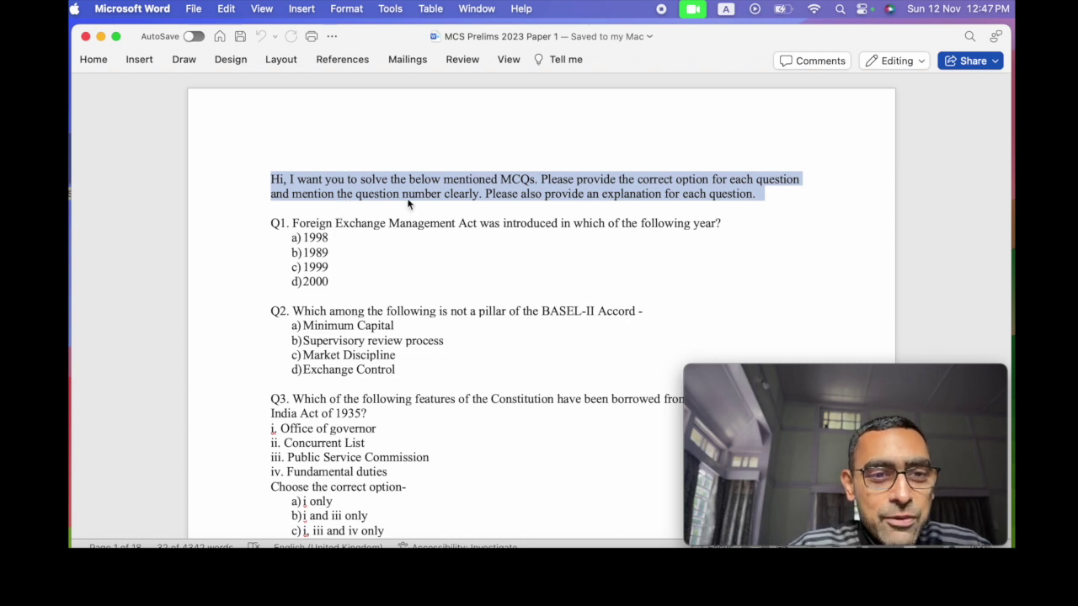
left_click(439, 169)
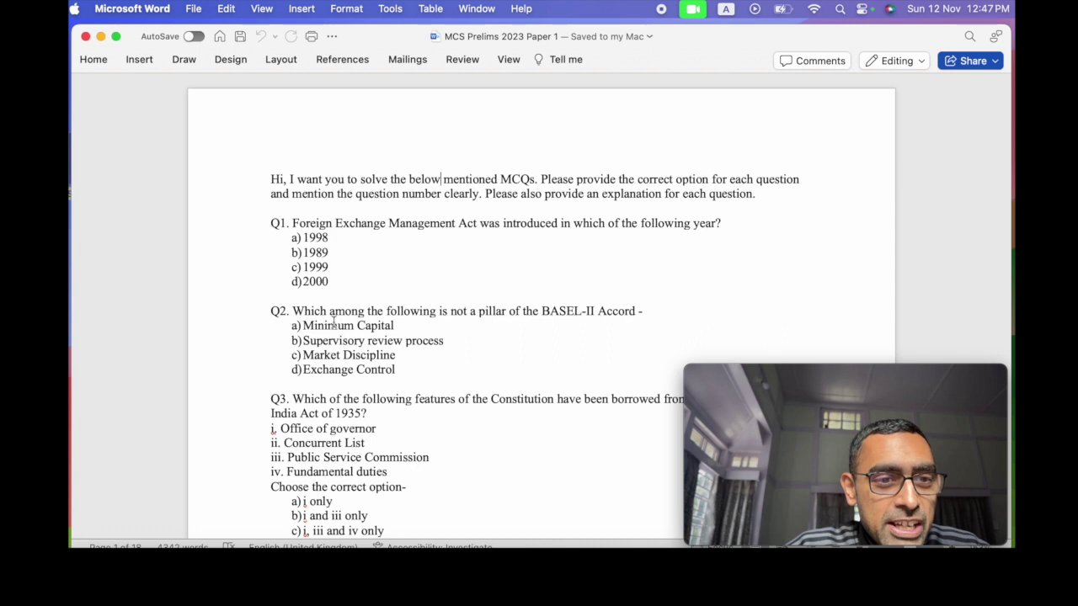
left_click_drag(267, 220, 285, 223)
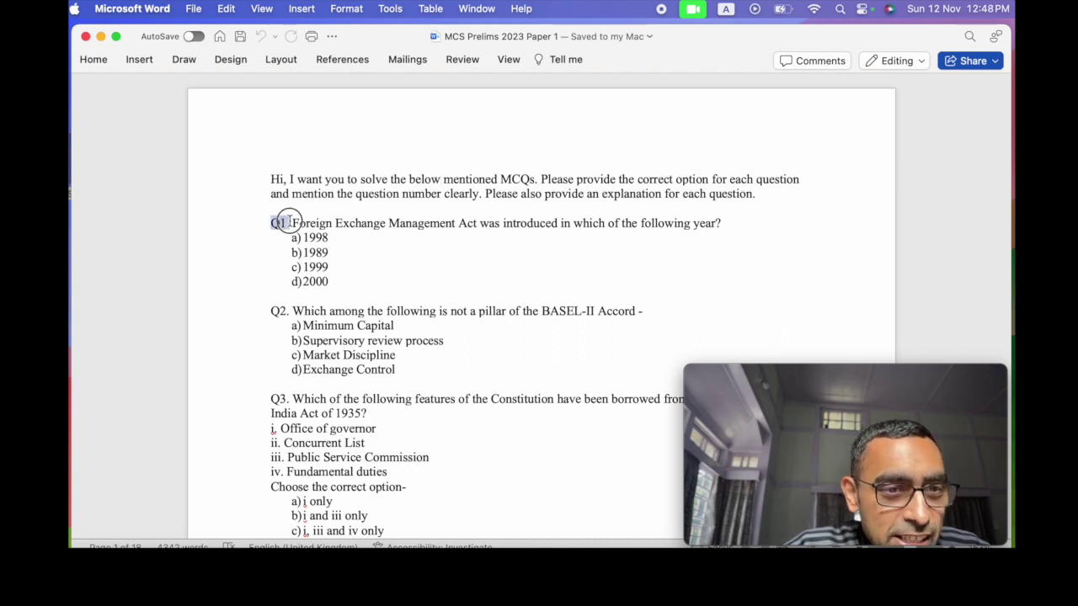
left_click_drag(270, 312, 285, 313)
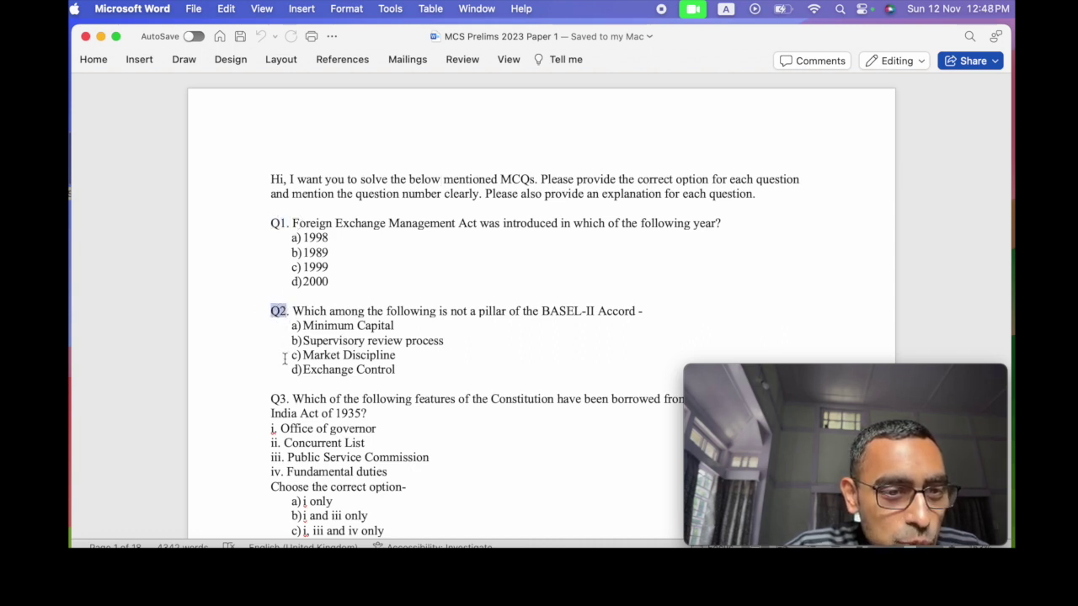
left_click_drag(267, 400, 294, 399)
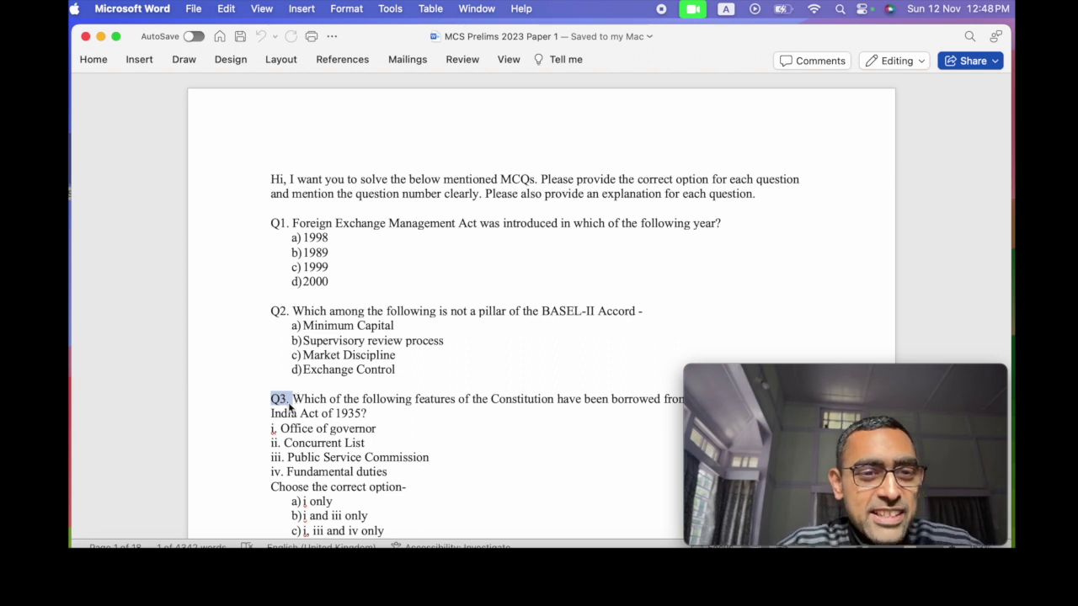
left_click(325, 164)
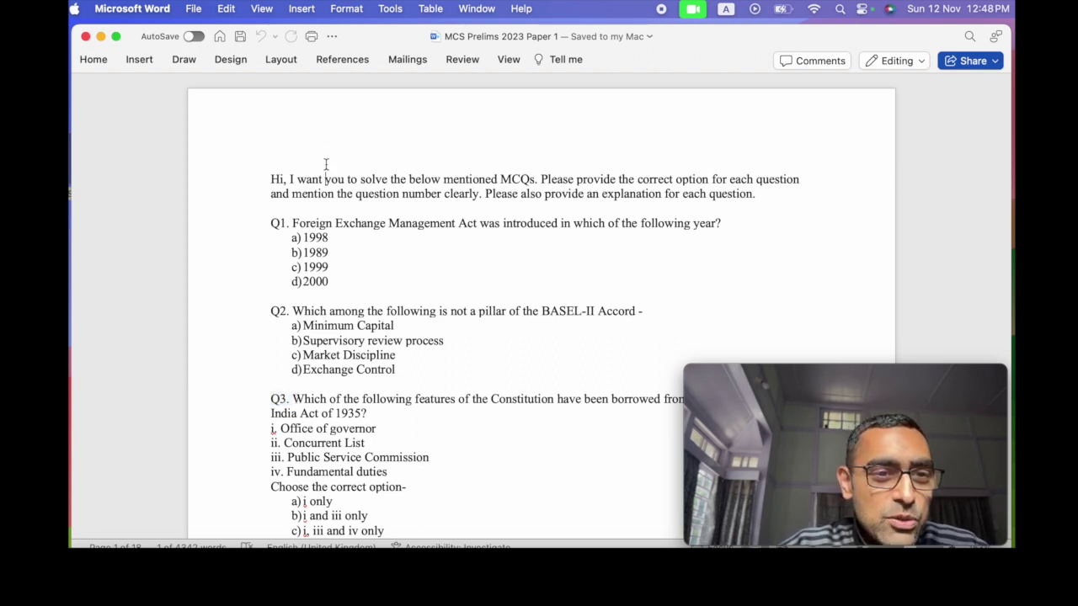
Copy the entire MCQ exam document and switch to ChatGPT's new chat page
left_click(269, 176)
key("super+a")
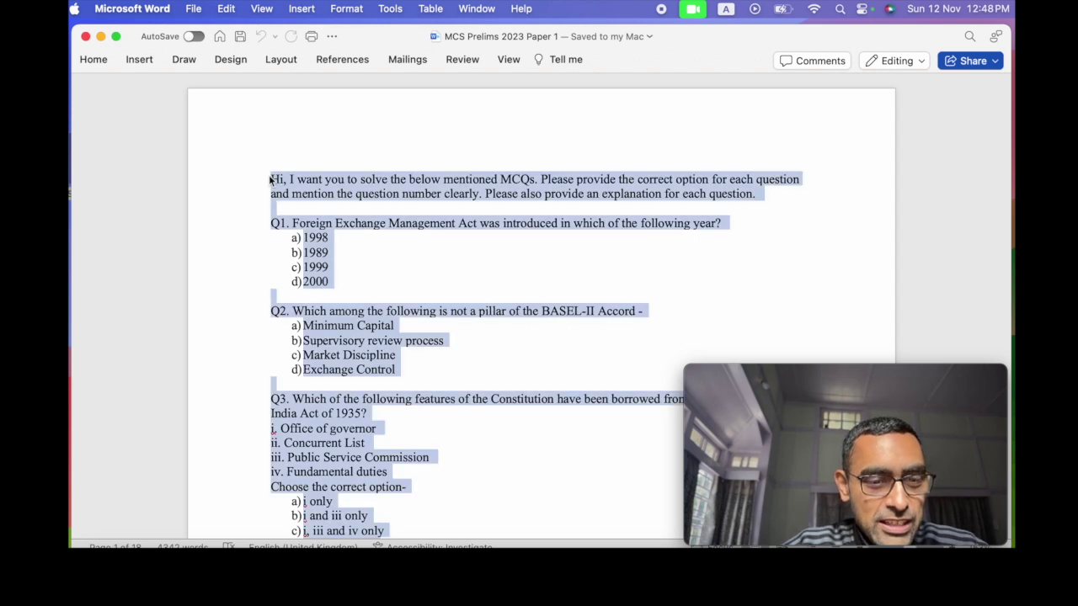
key("super+c")
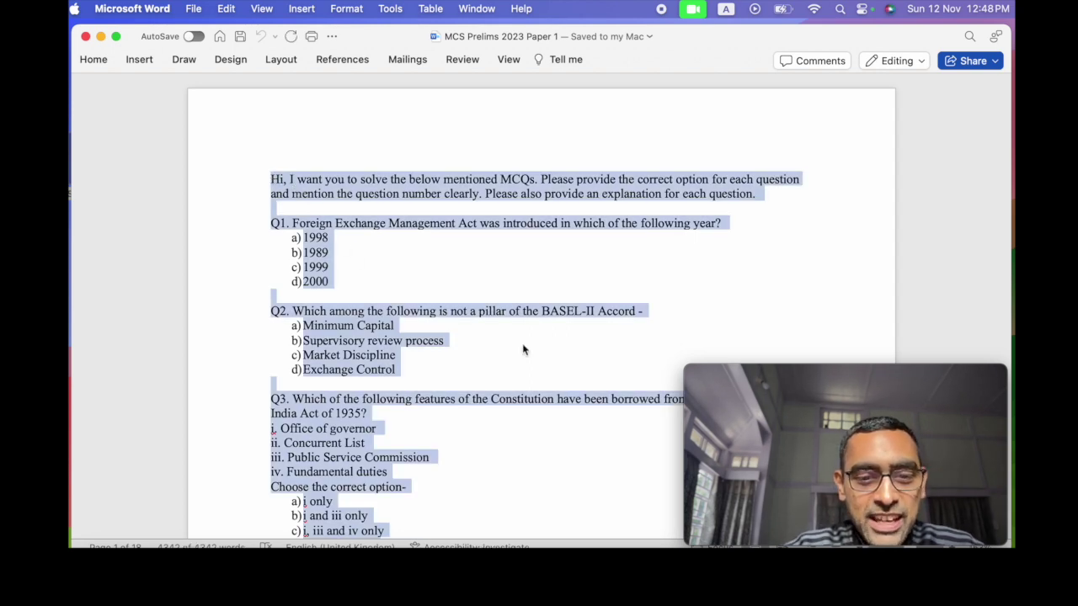
key("super+Tab")
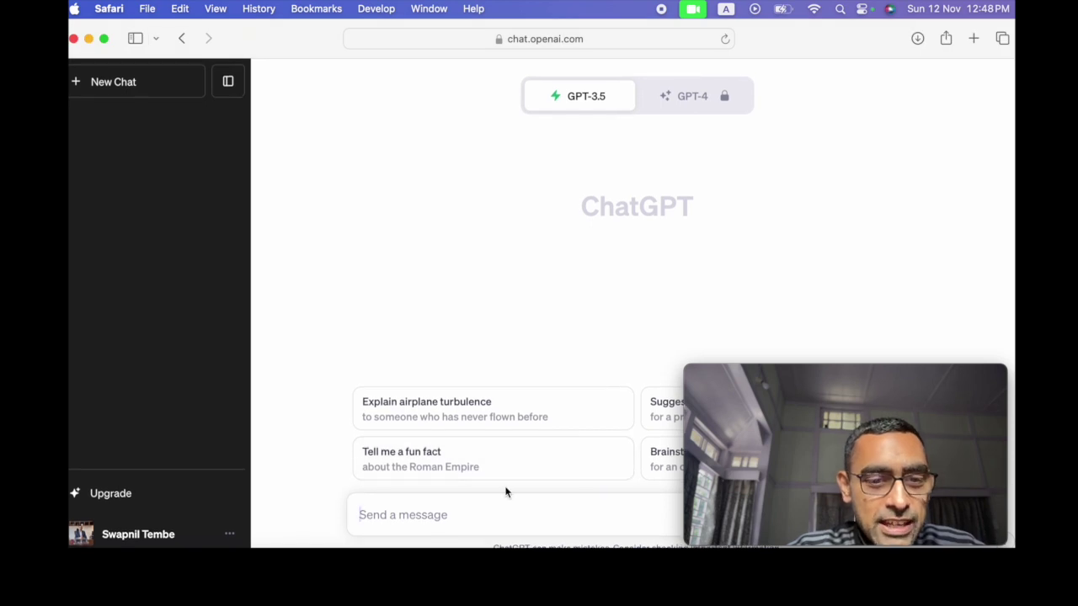
Paste the copied MCQ paper into the ChatGPT message box and send it
key("super+v")
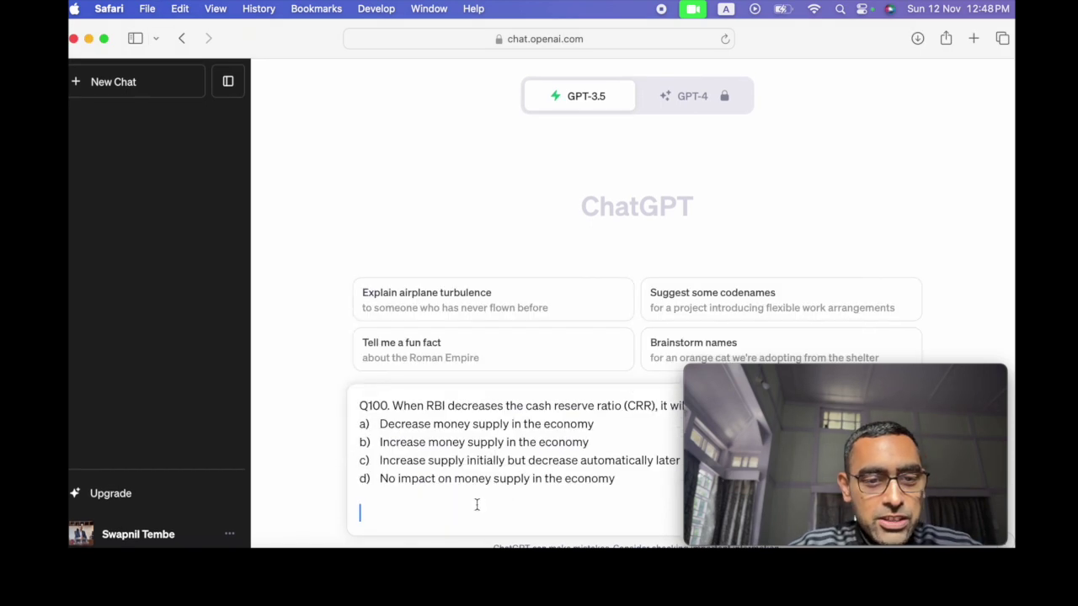
scroll(492, 474, "up", 20)
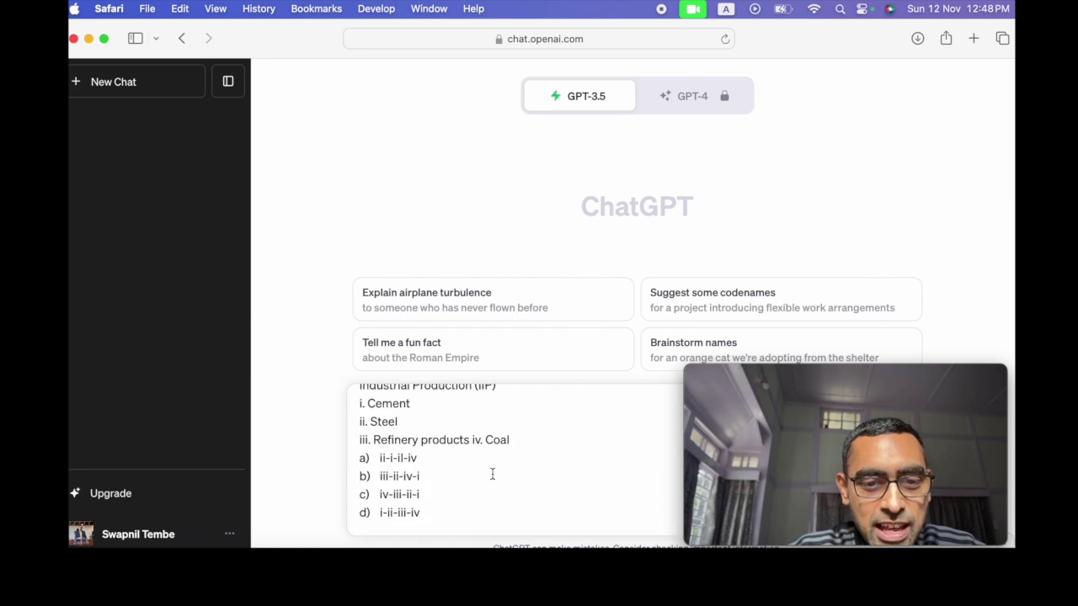
scroll(492, 474, "up", 20)
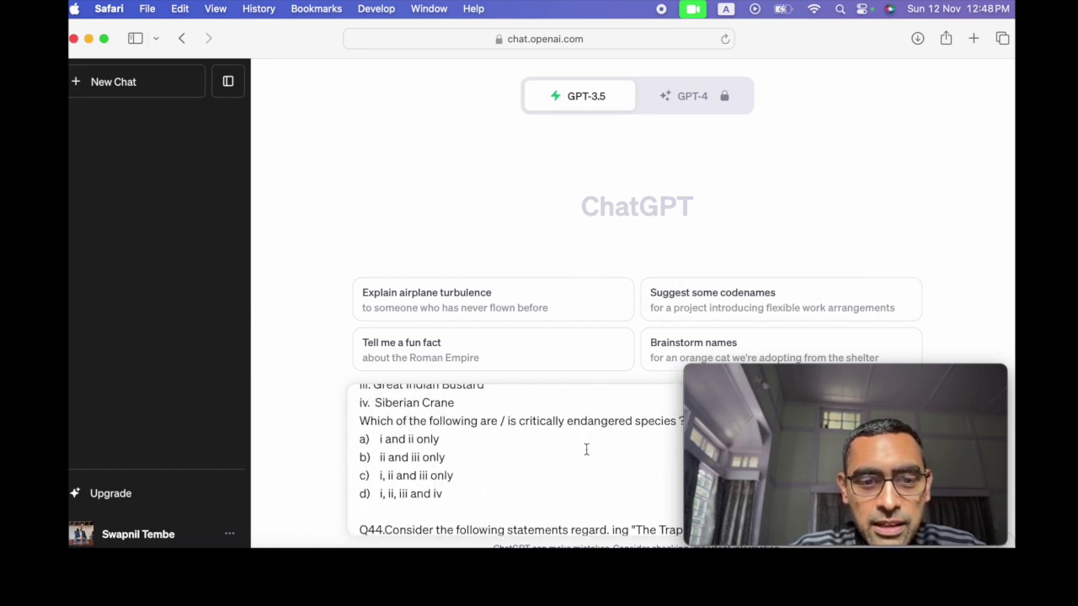
key("Return")
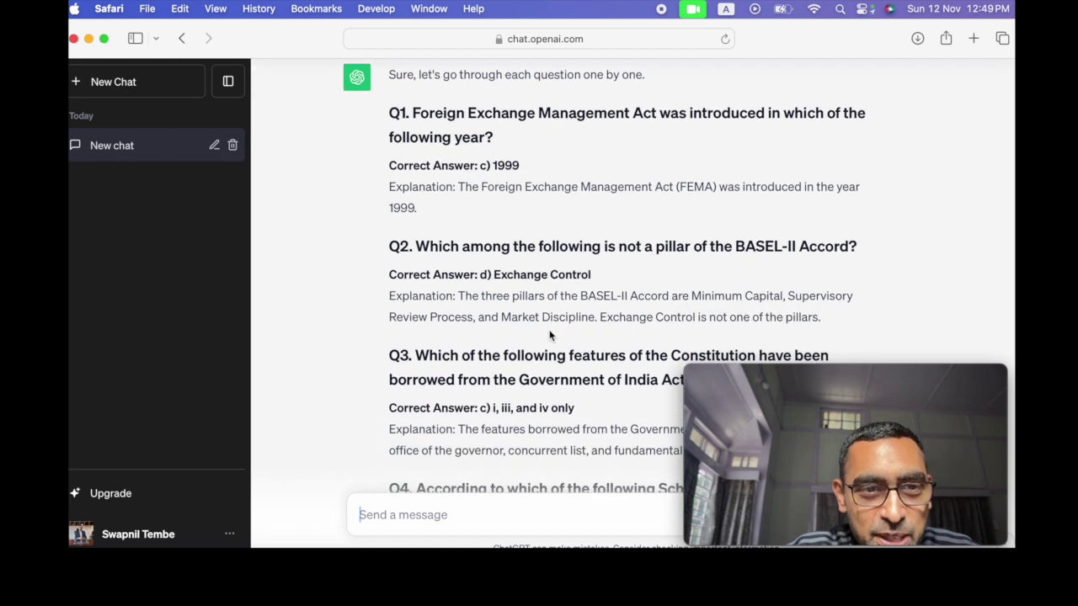
scroll(549, 330, "down", 2)
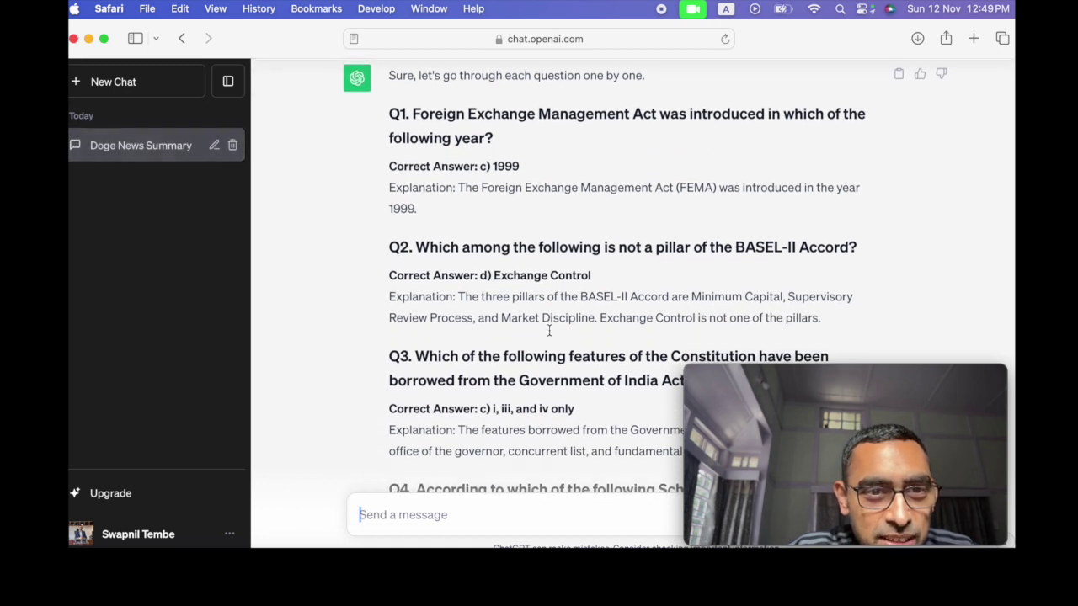
scroll(549, 334, "down", 5)
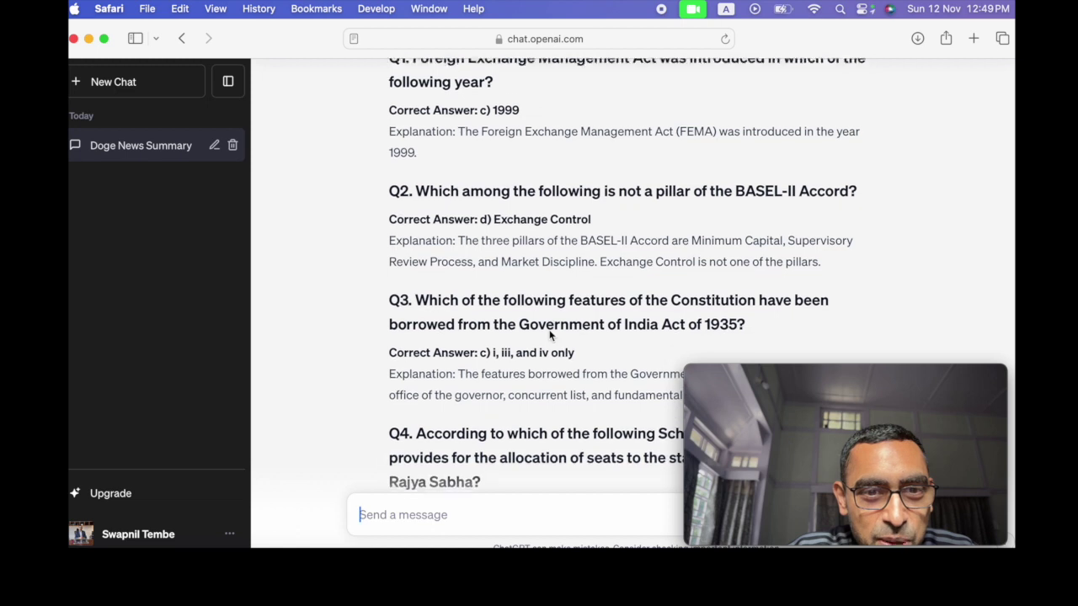
scroll(549, 333, "down", 3)
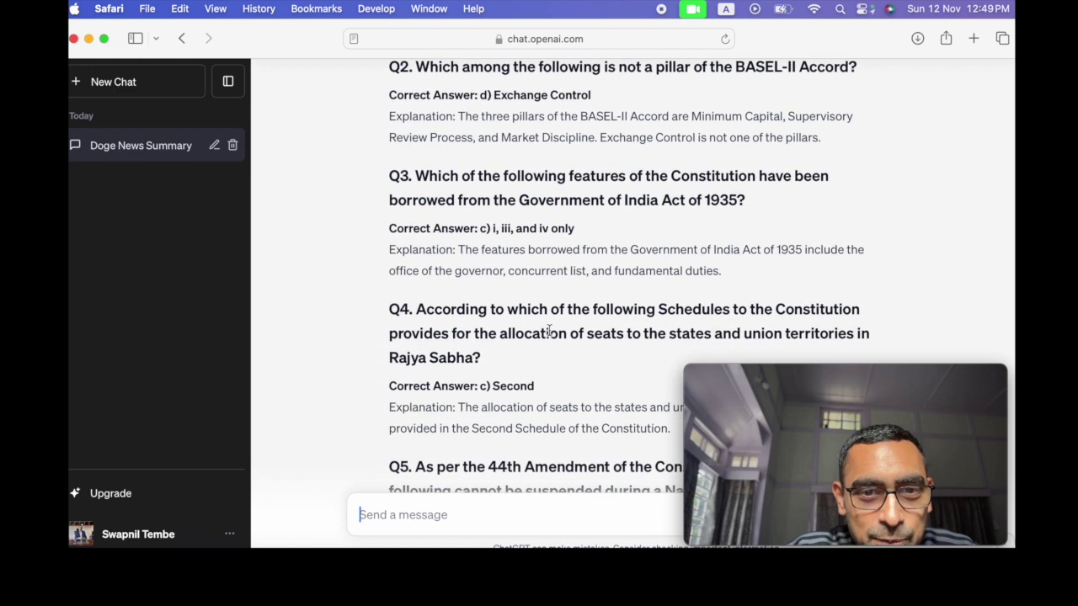
scroll(549, 335, "down", 2)
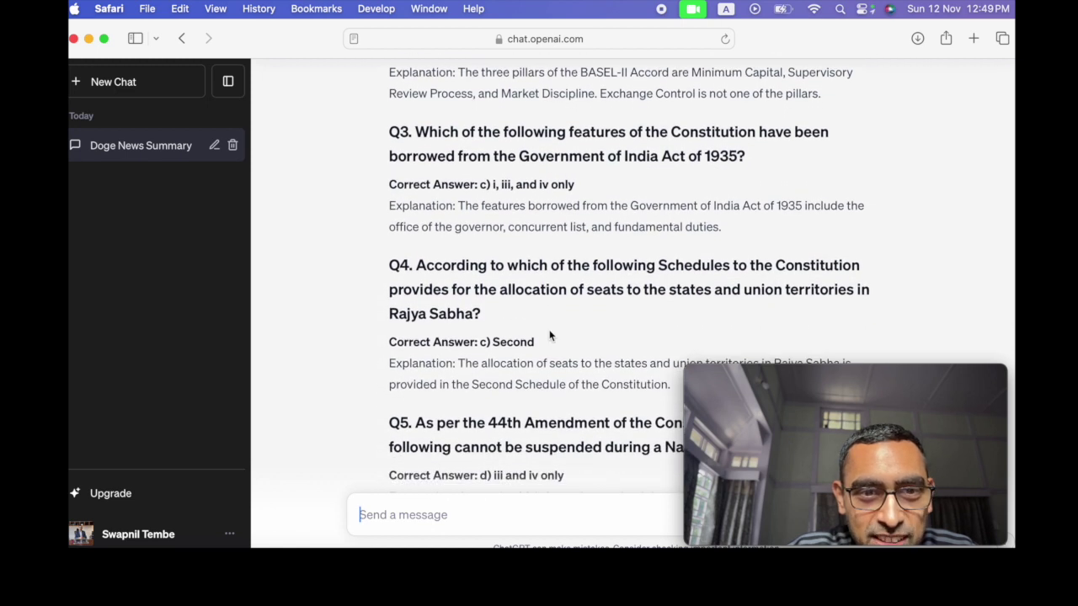
scroll(549, 334, "down", 1)
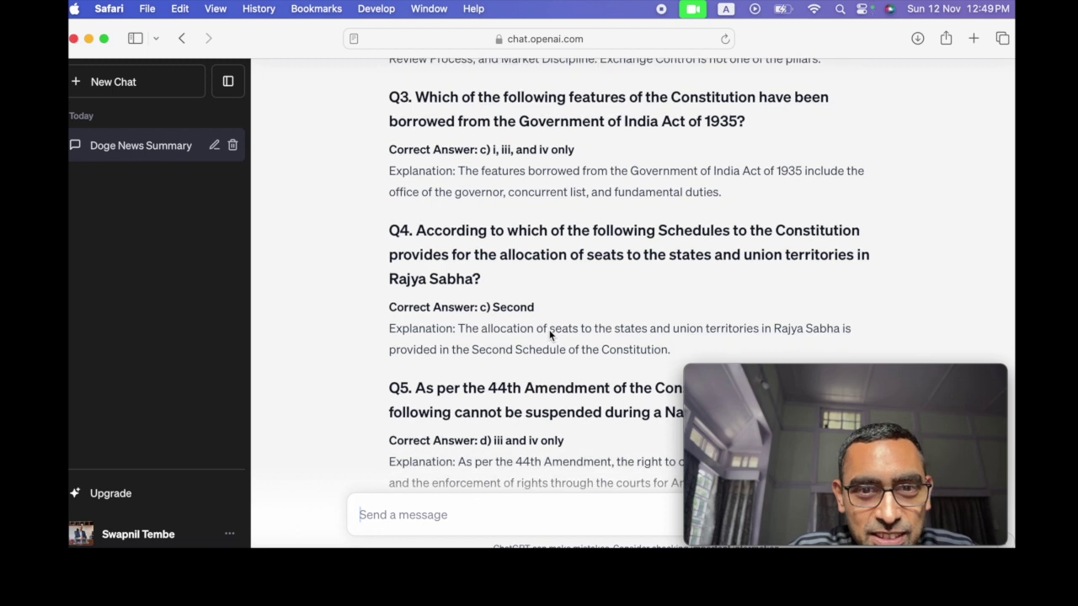
left_click_drag(508, 192, 701, 192)
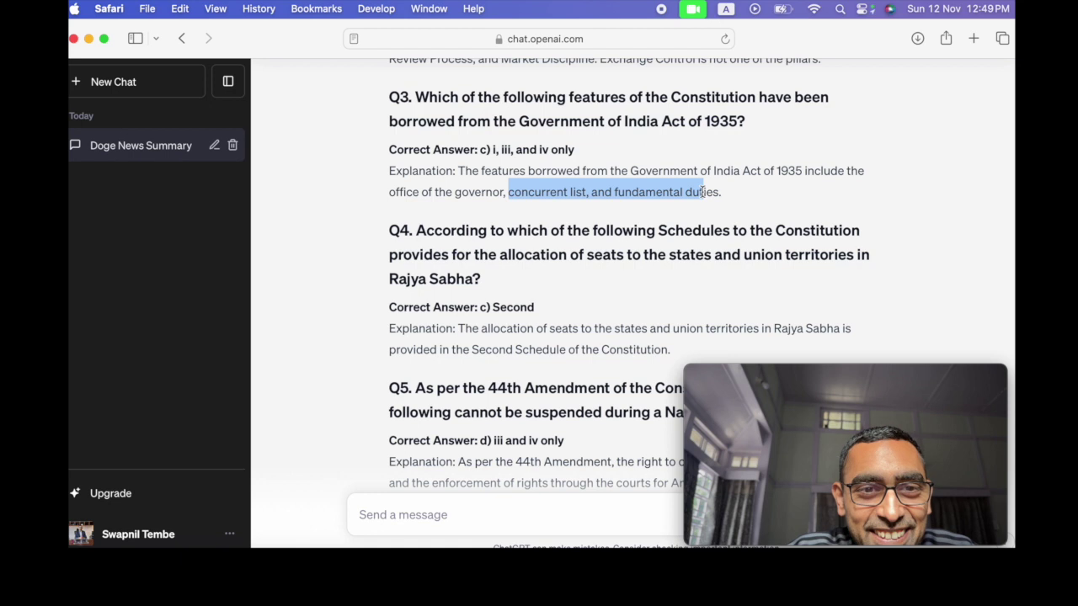
scroll(578, 207, "up", 2)
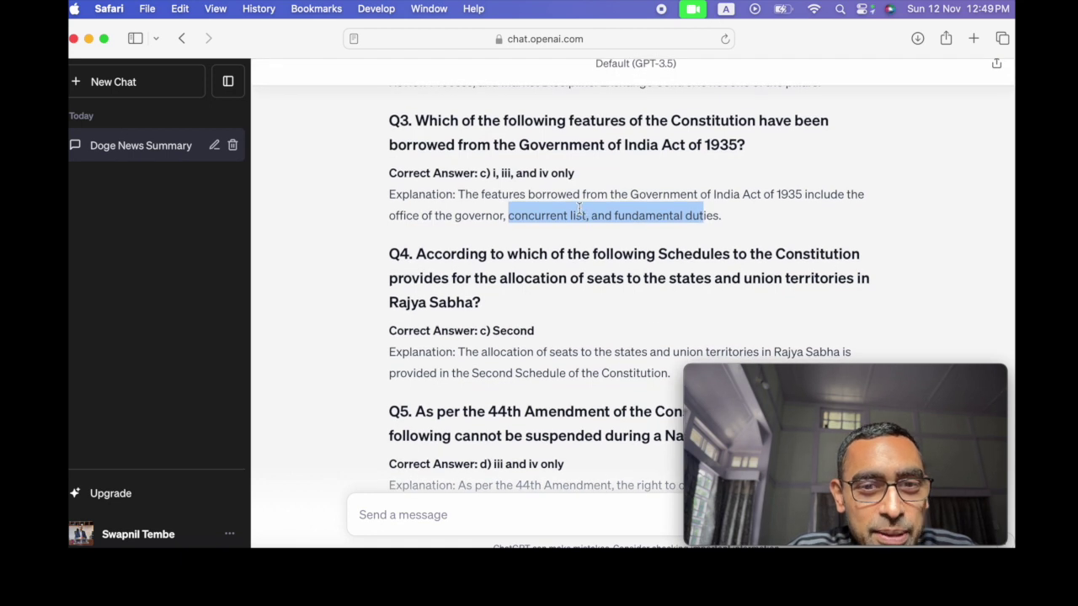
scroll(611, 208, "down", 2)
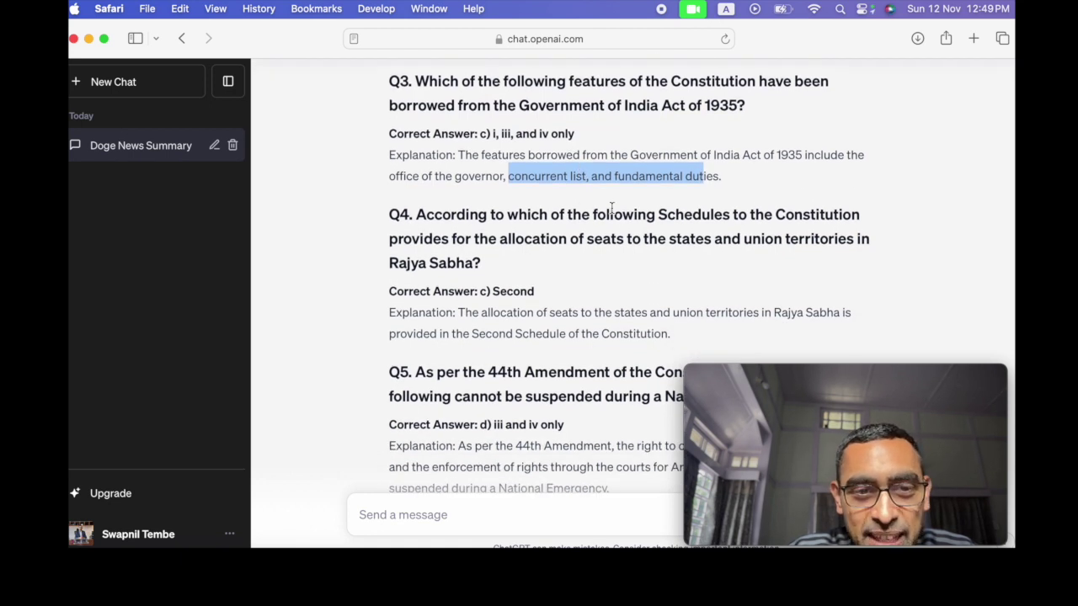
scroll(612, 208, "down", 4)
scroll(612, 213, "down", 1)
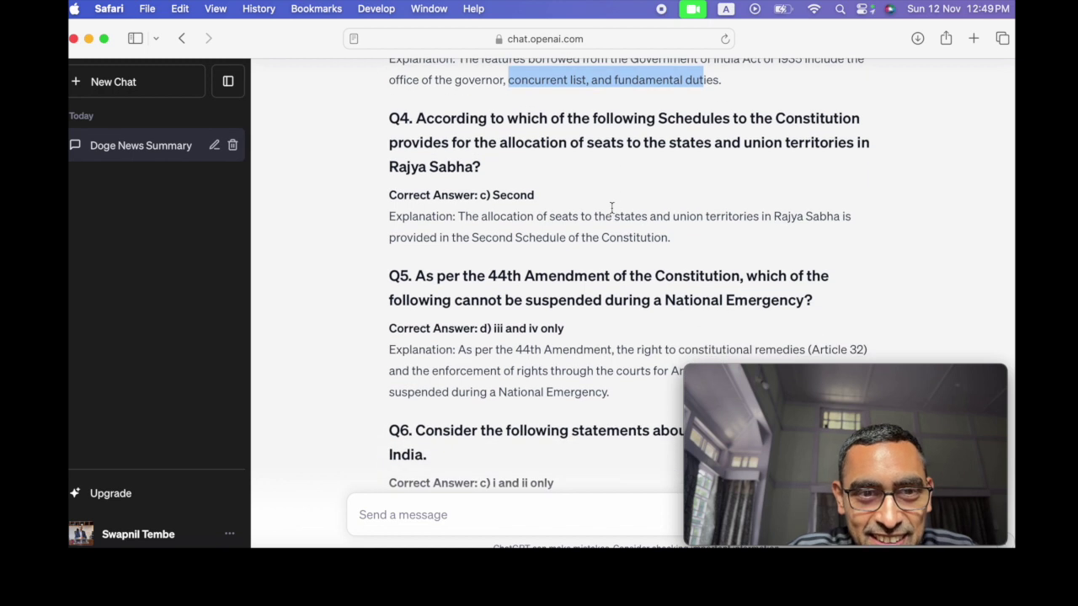
left_click_drag(553, 202, 479, 195)
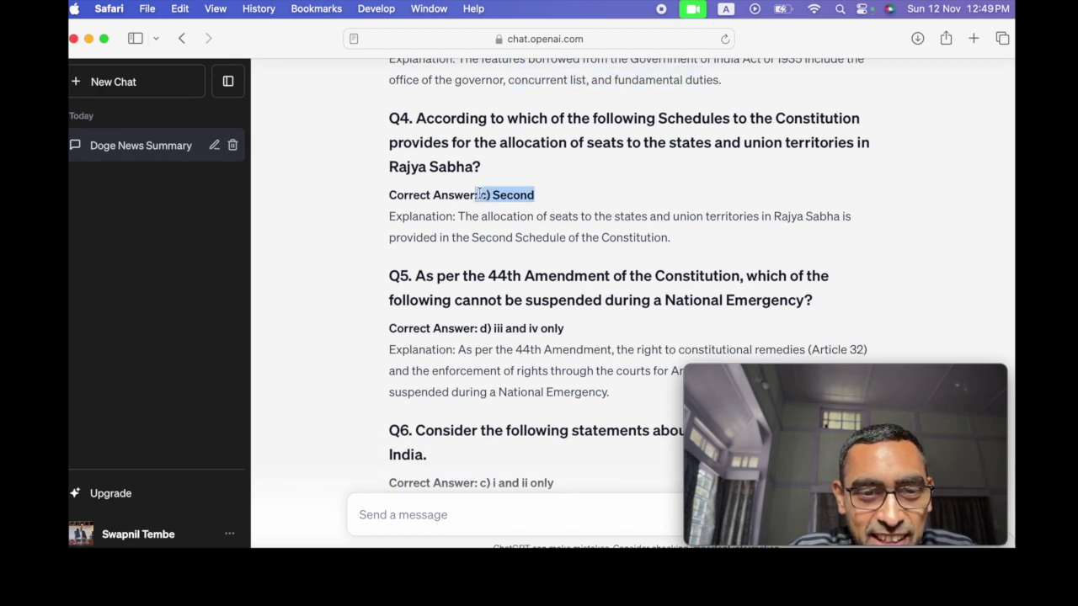
scroll(527, 278, "down", 10)
scroll(527, 278, "down", 20)
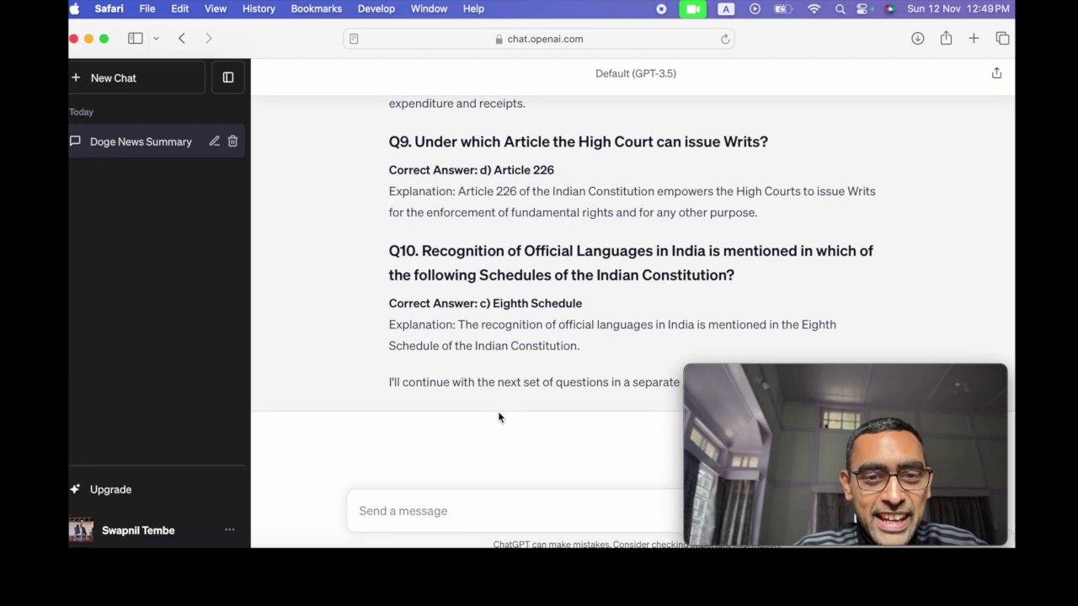
scroll(498, 411, "up", 2)
scroll(497, 410, "down", 2)
scroll(497, 415, "up", 1)
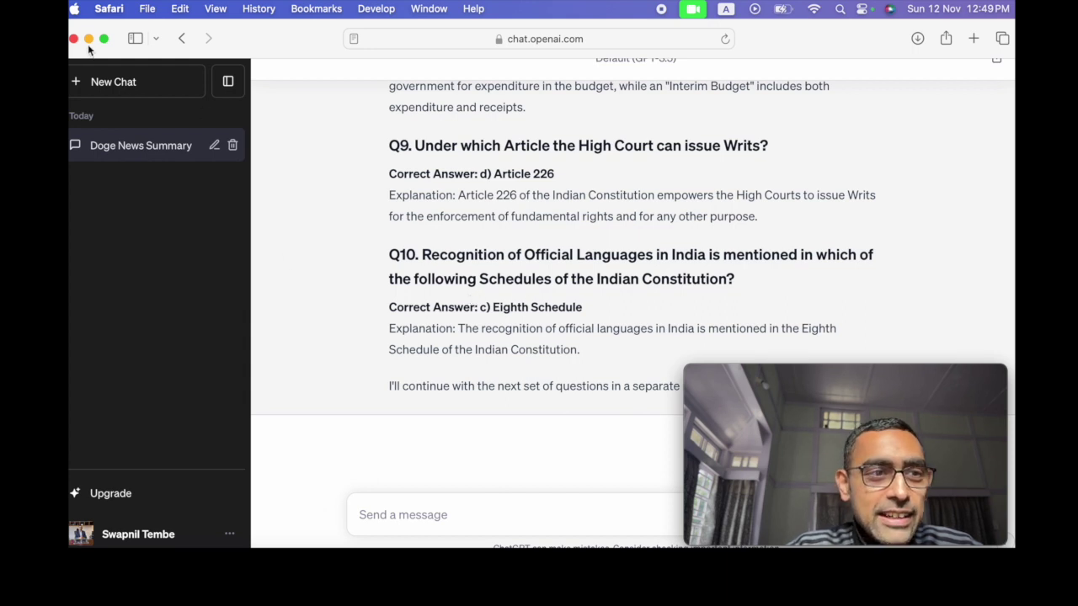
Back in Word, select question Q3 on the Government of India Act 1935 with its options
left_click(89, 39)
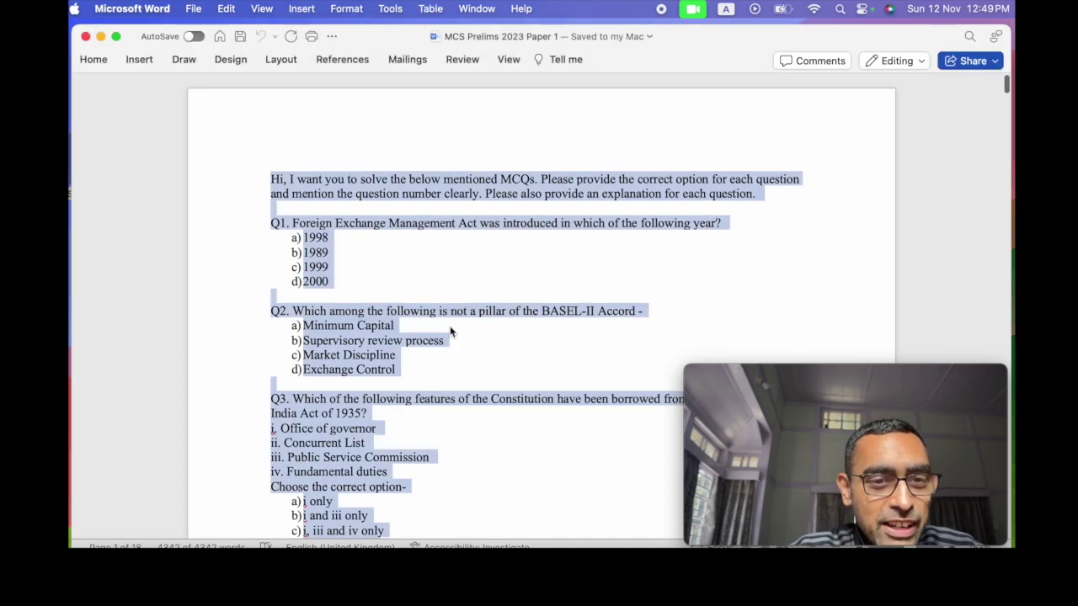
left_click(445, 338)
scroll(447, 421, "down", 4)
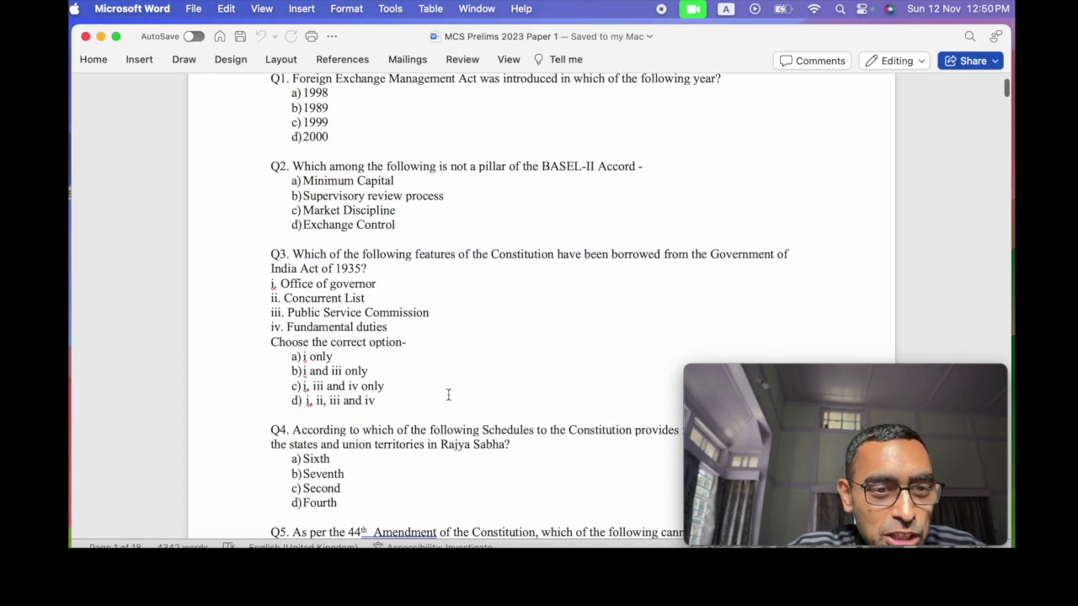
scroll(397, 362, "down", 3)
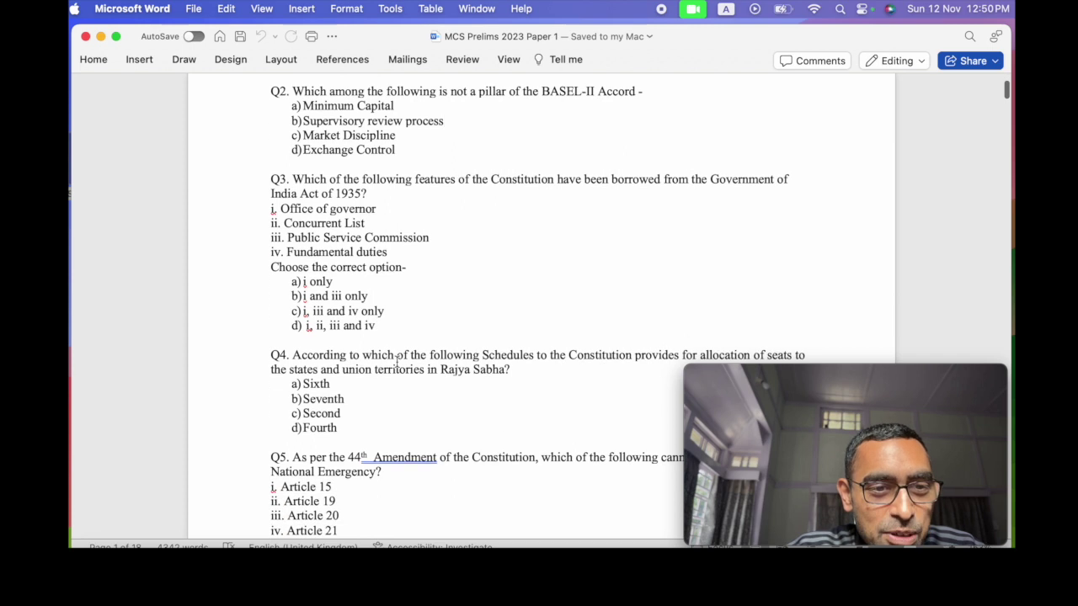
scroll(397, 362, "up", 2)
left_click_drag(389, 374, 246, 234)
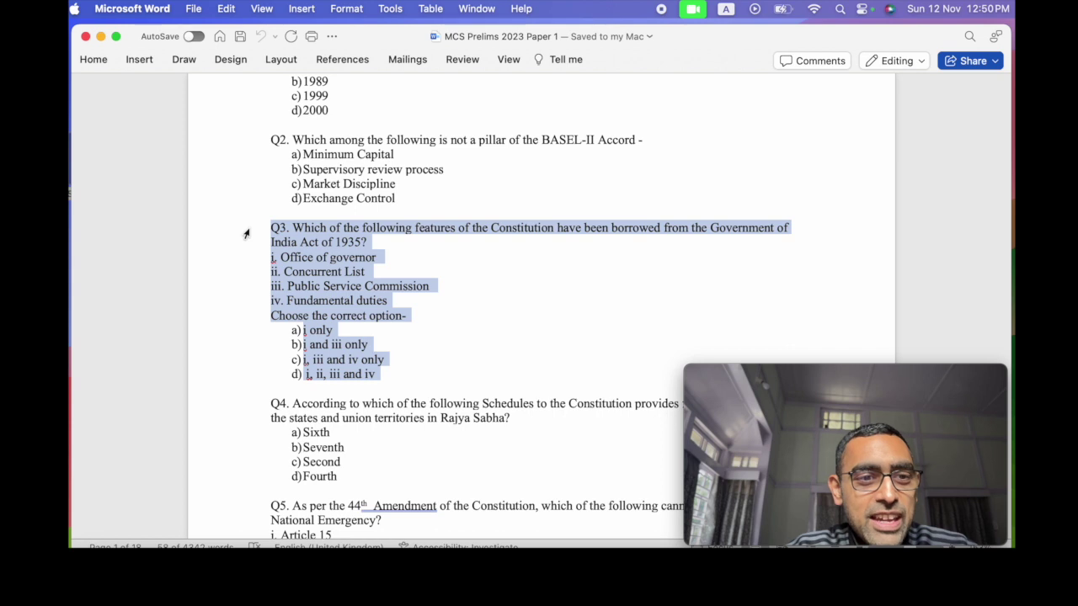
left_click(100, 37)
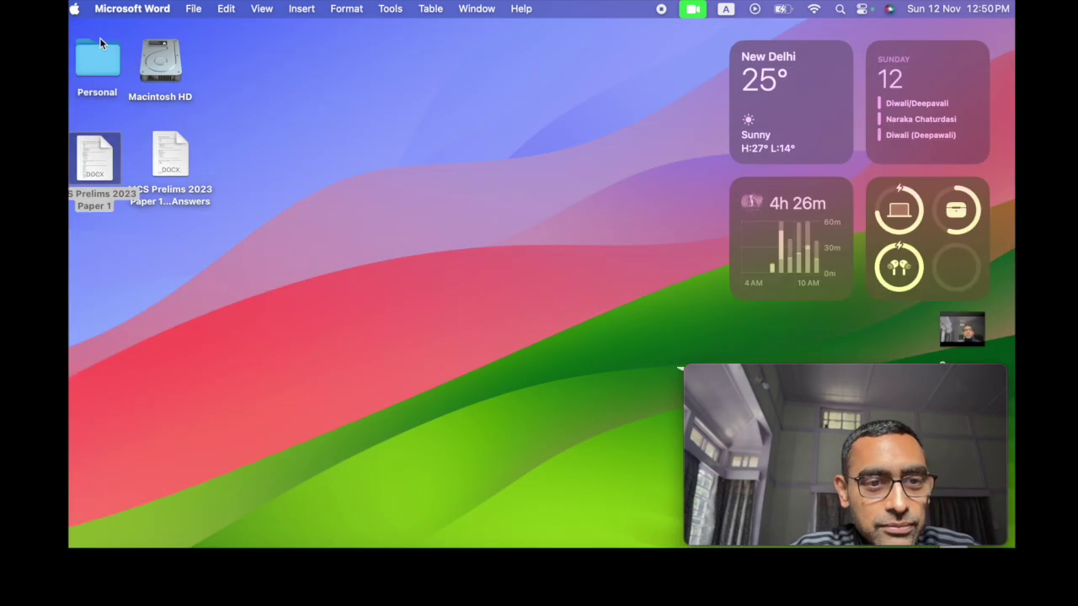
left_click(917, 543)
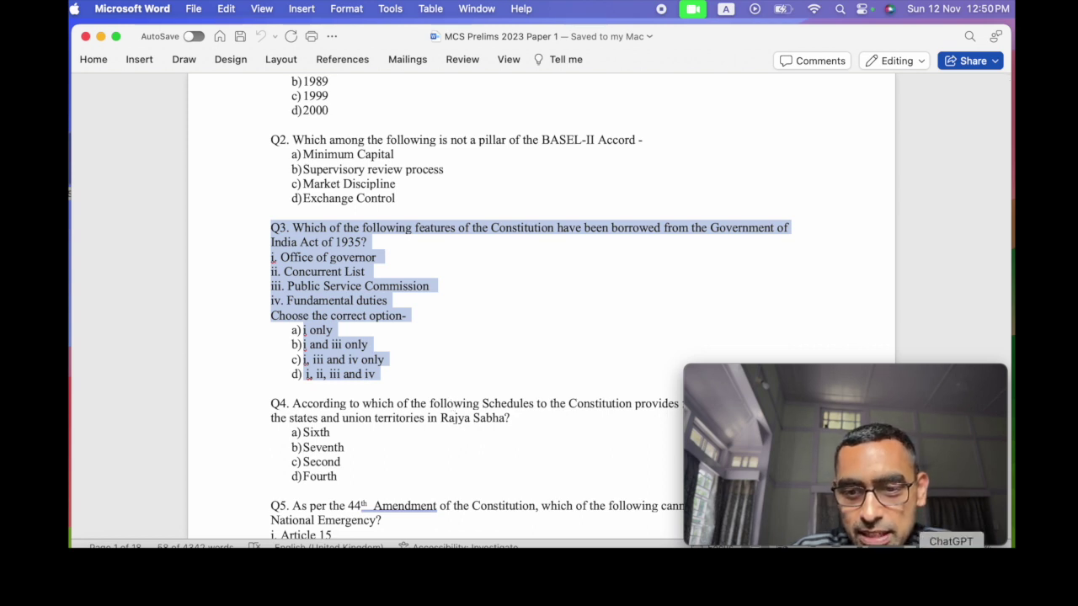
Paste the Government of India Act 1935 question Q3 into ChatGPT and send it
left_click(159, 543)
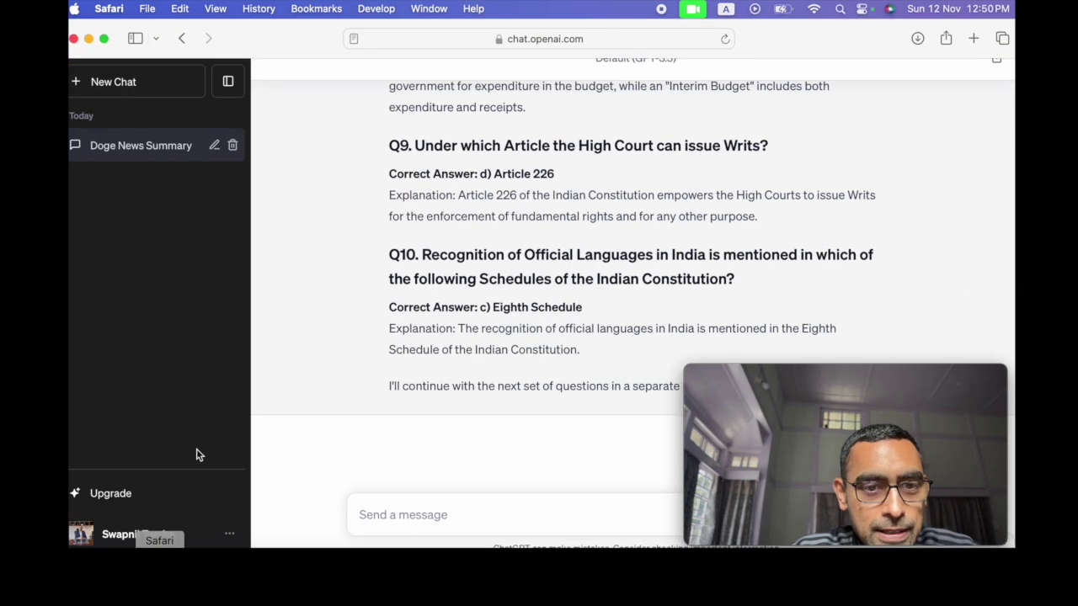
left_click(421, 515)
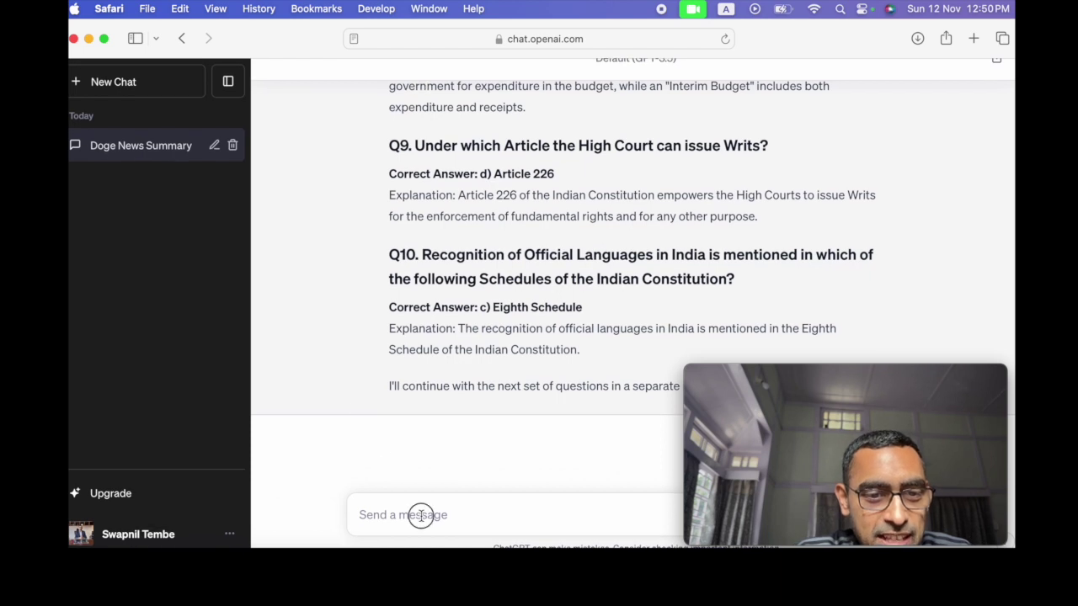
key("super+v")
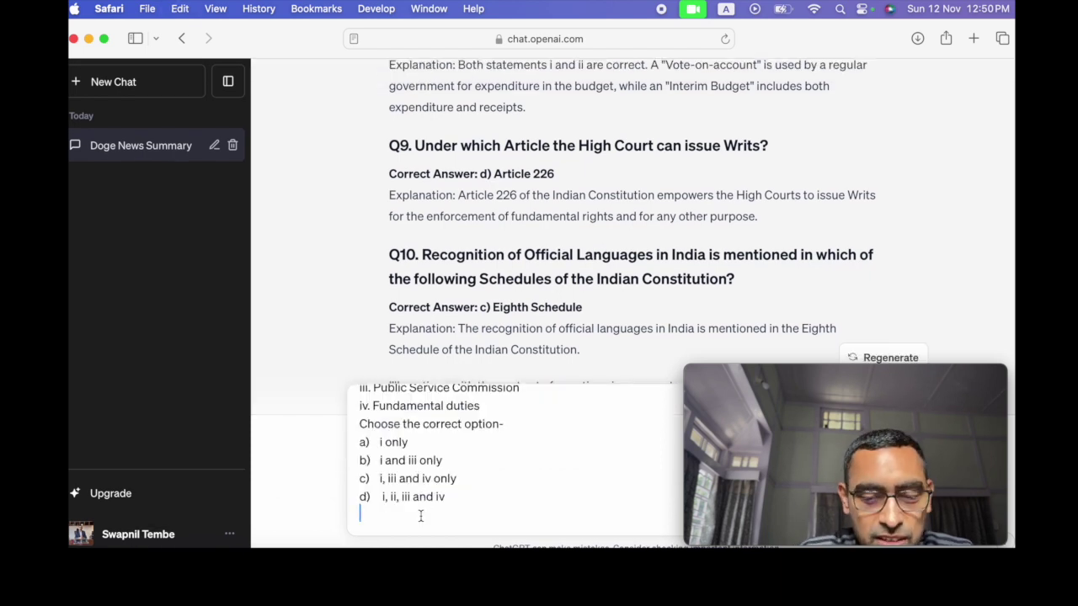
key("Return")
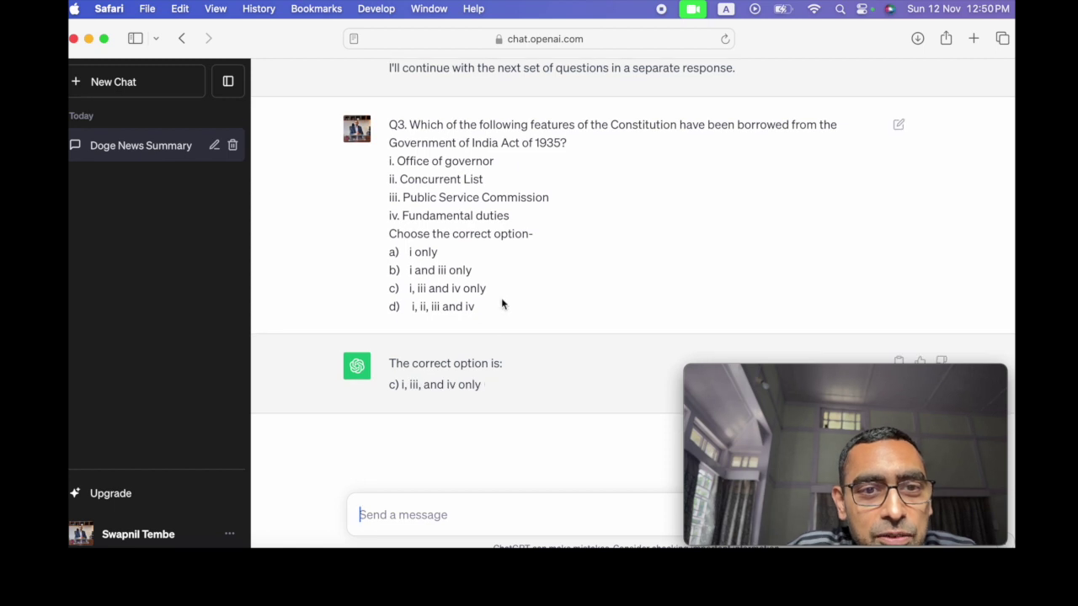
scroll(540, 270, "up", 1)
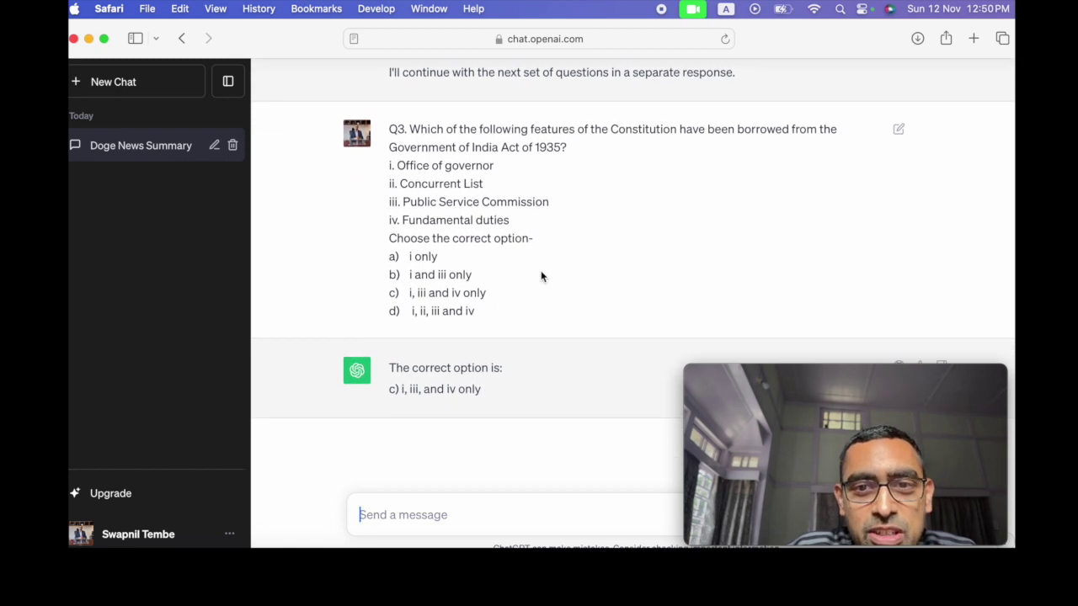
scroll(540, 270, "down", 1)
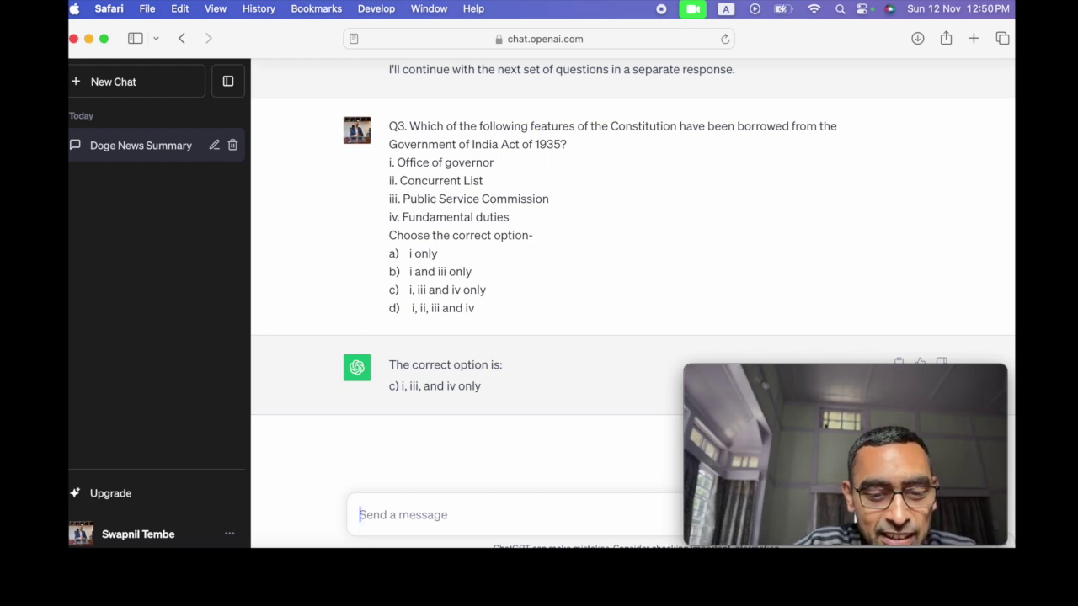
Send ChatGPT the follow-up 'But Fundamental Duties were borrowed from usssr'
type("But Fundamen")
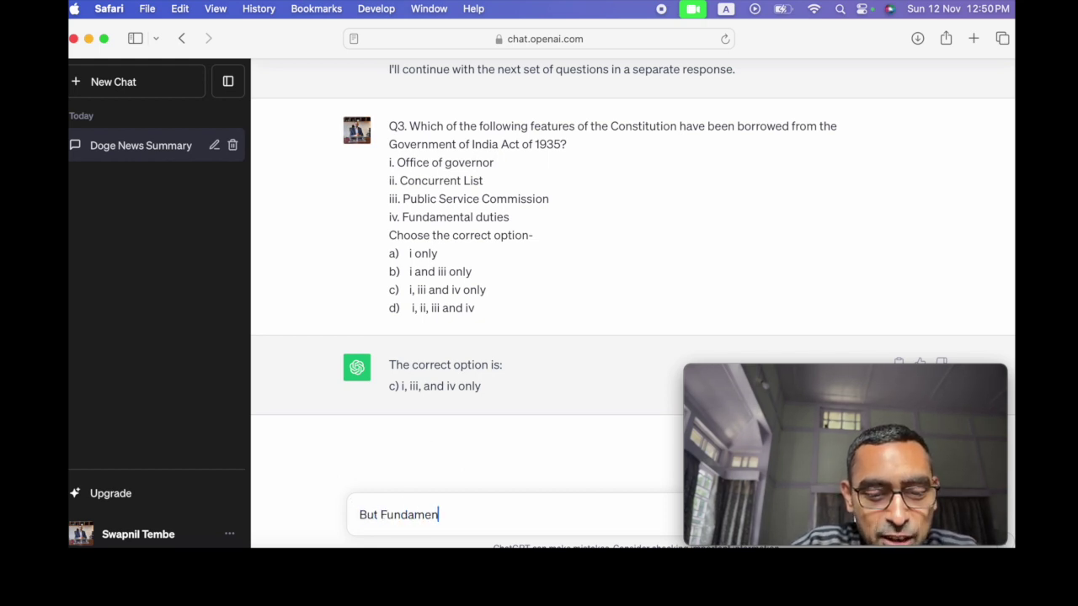
type("tal Duties")
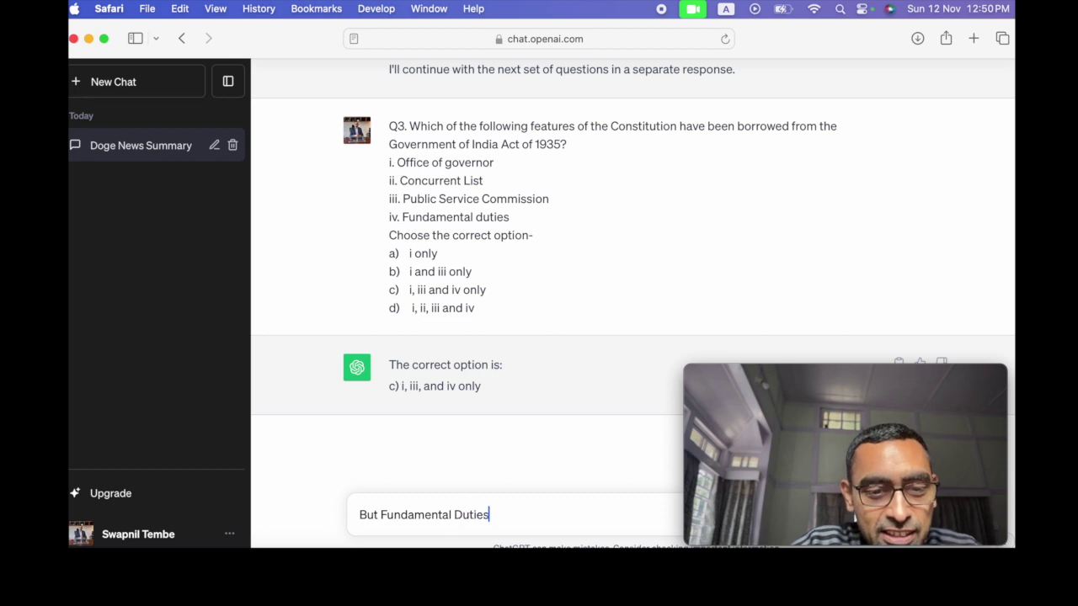
type(" were ")
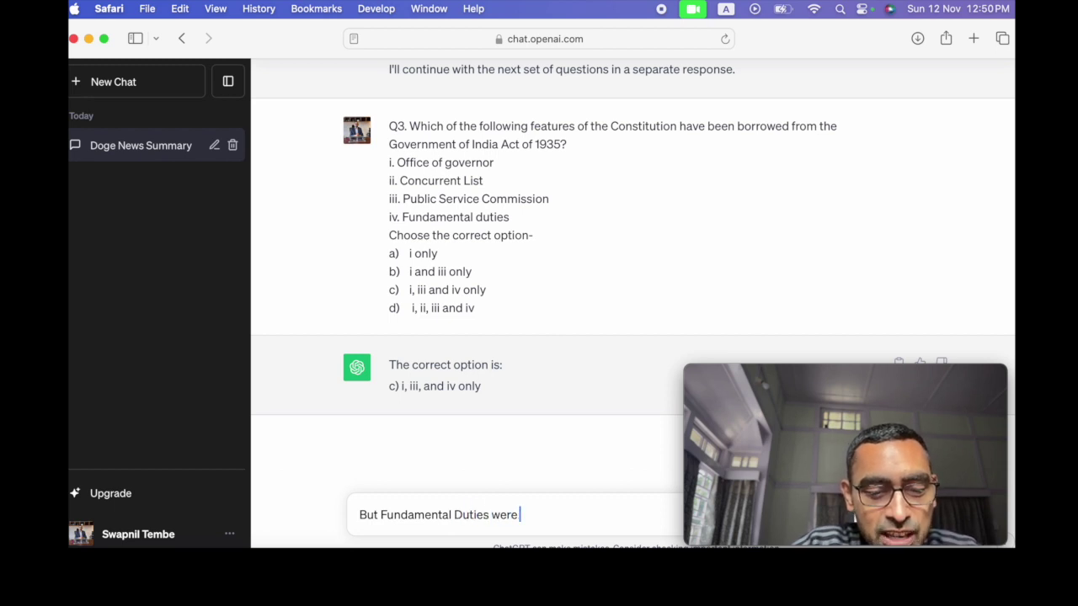
type("borrowed")
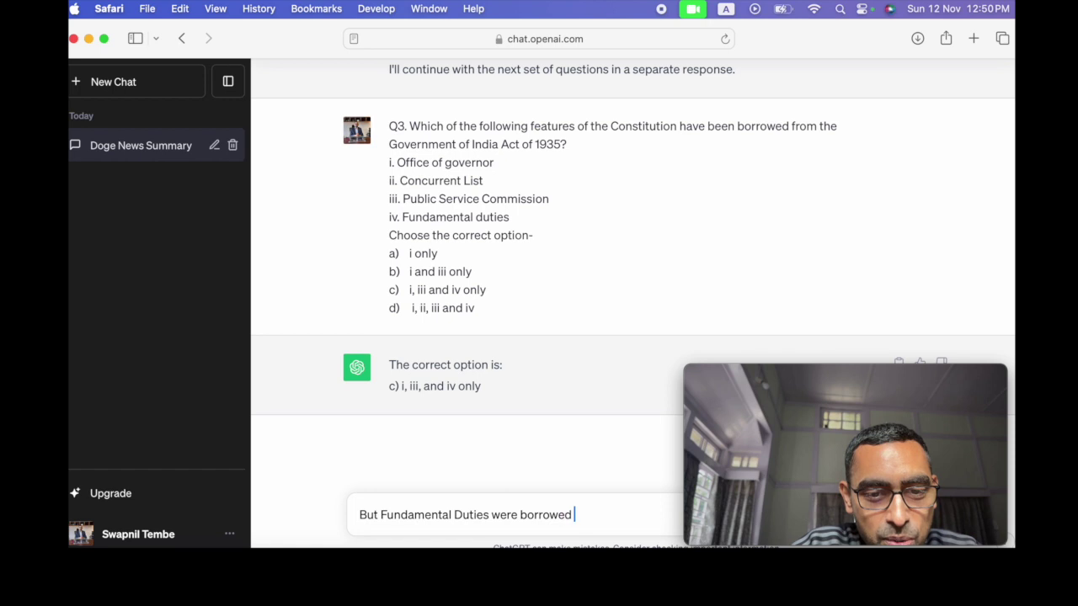
type(" from usss")
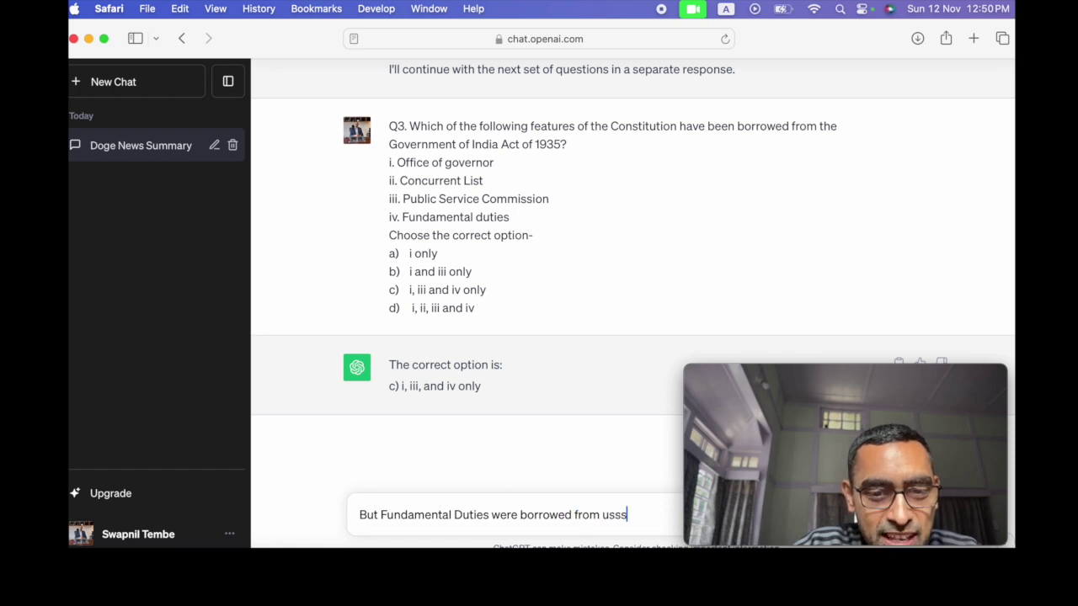
type("r !")
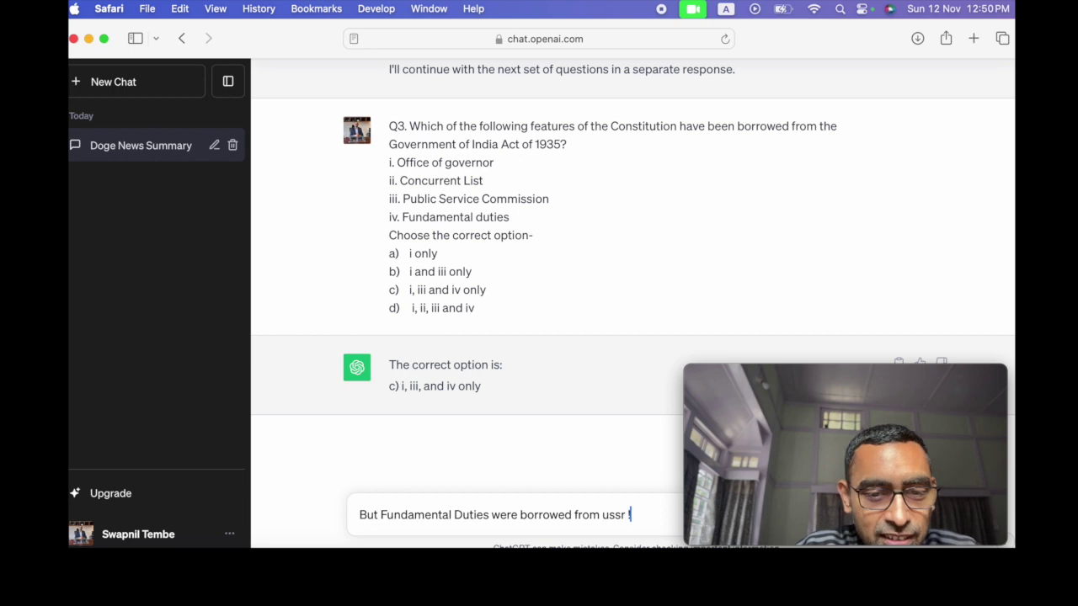
key("Return")
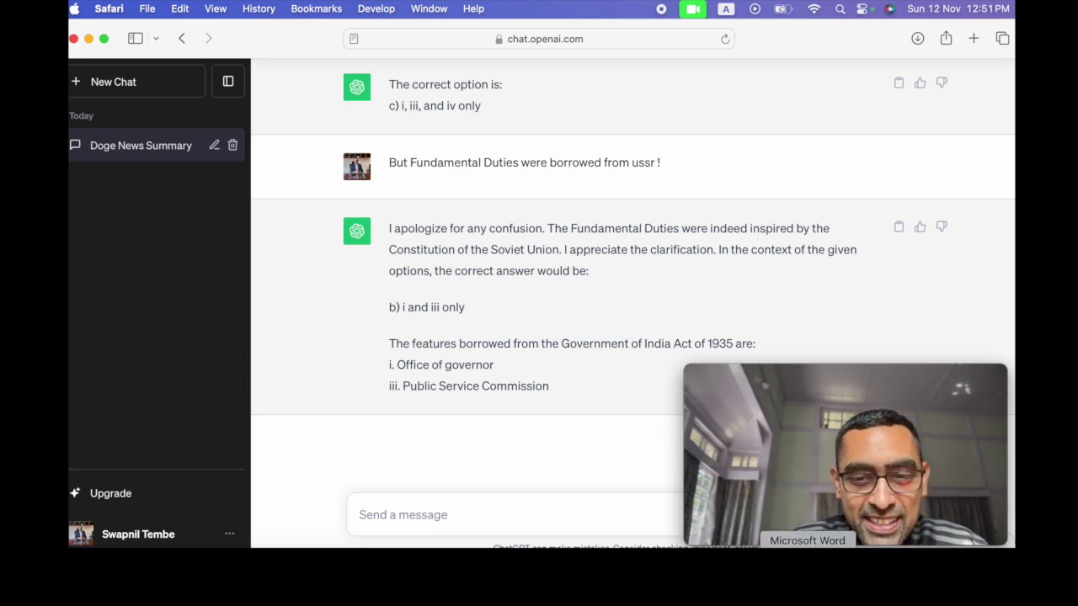
In the Word paper, select question Q9 on High Court writs with its four options
left_click(807, 546)
scroll(518, 428, "down", 3)
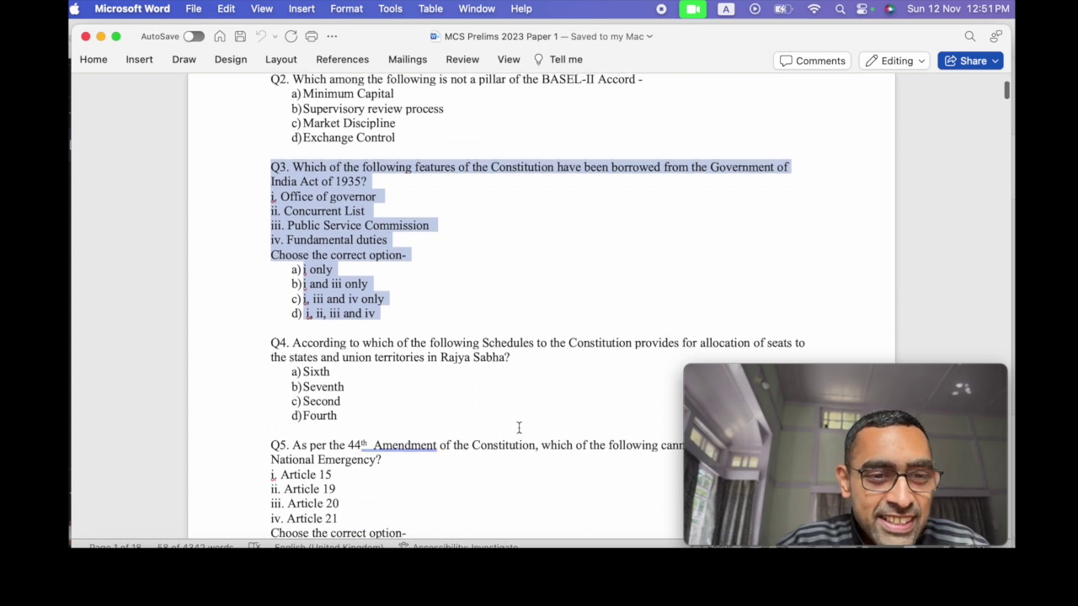
scroll(519, 428, "down", 8)
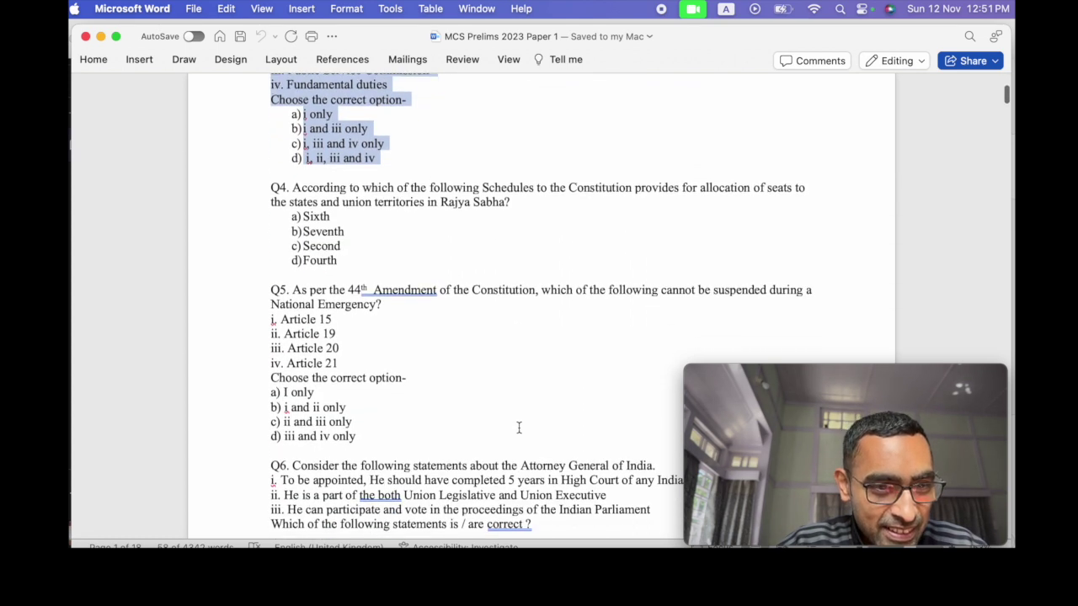
scroll(518, 427, "down", 10)
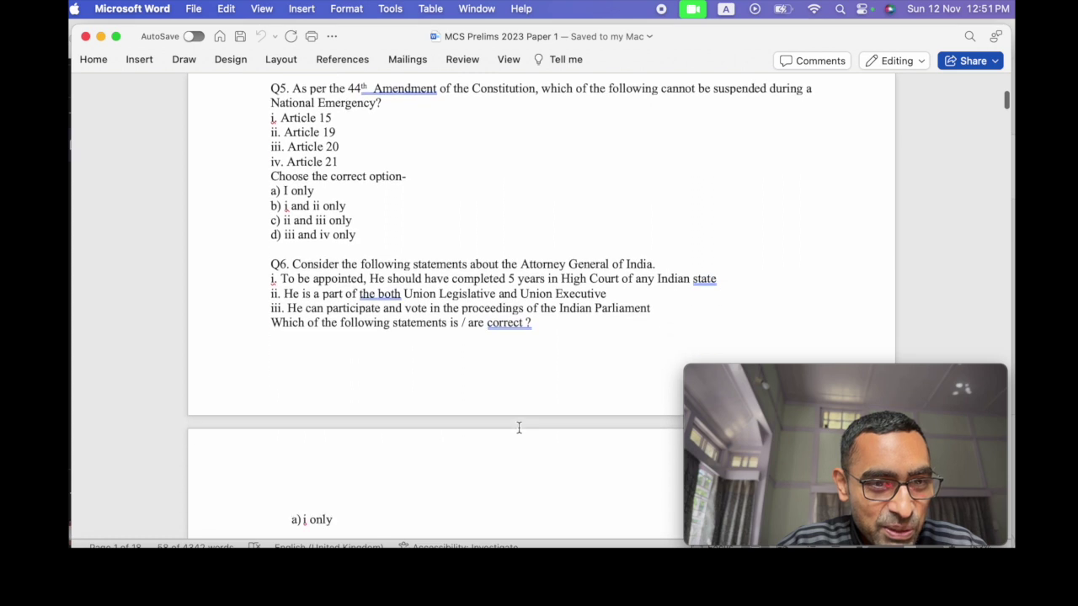
scroll(518, 428, "down", 20)
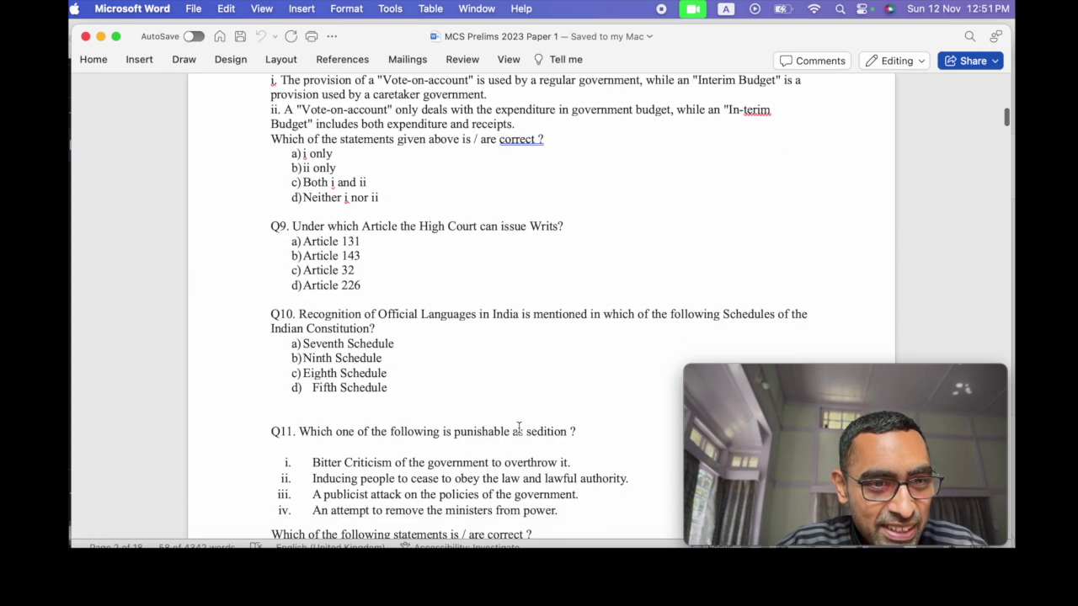
scroll(519, 428, "down", 1)
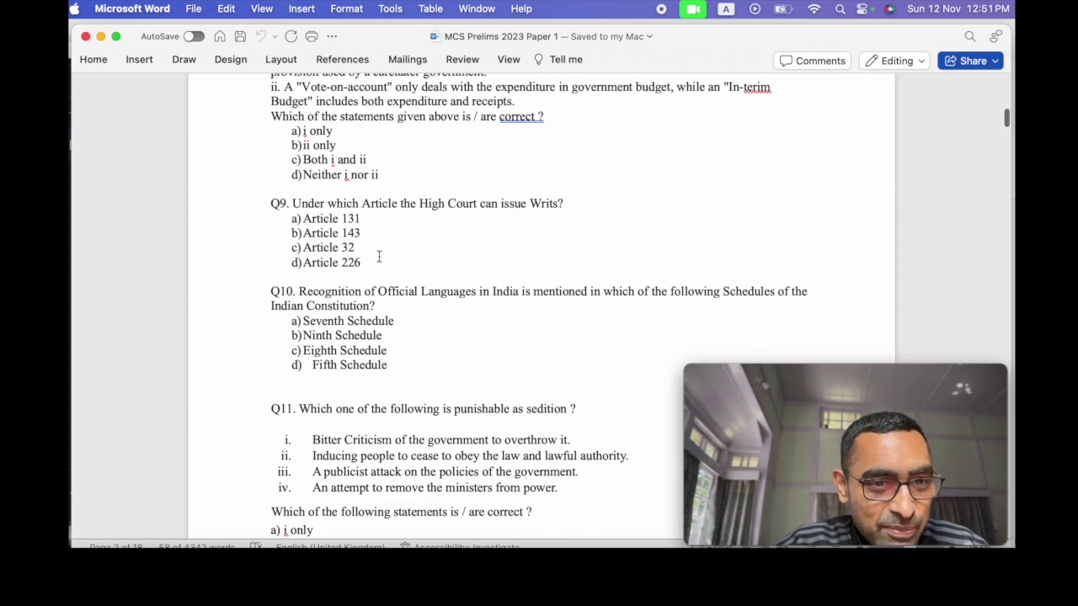
left_click_drag(378, 257, 274, 207)
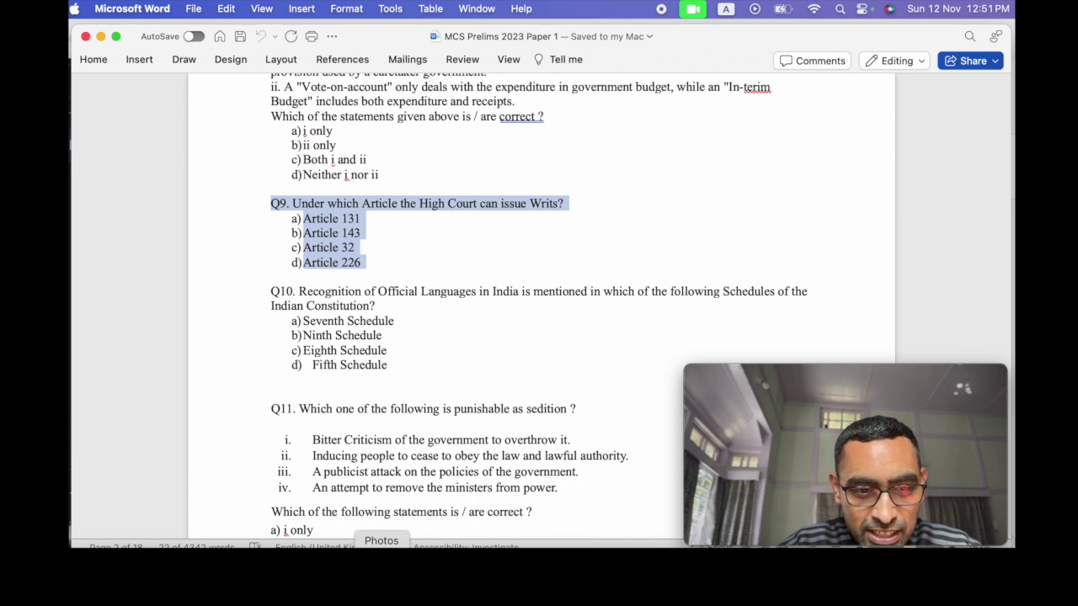
Paste question Q9 on High Court writs into ChatGPT and send it
left_click(226, 523)
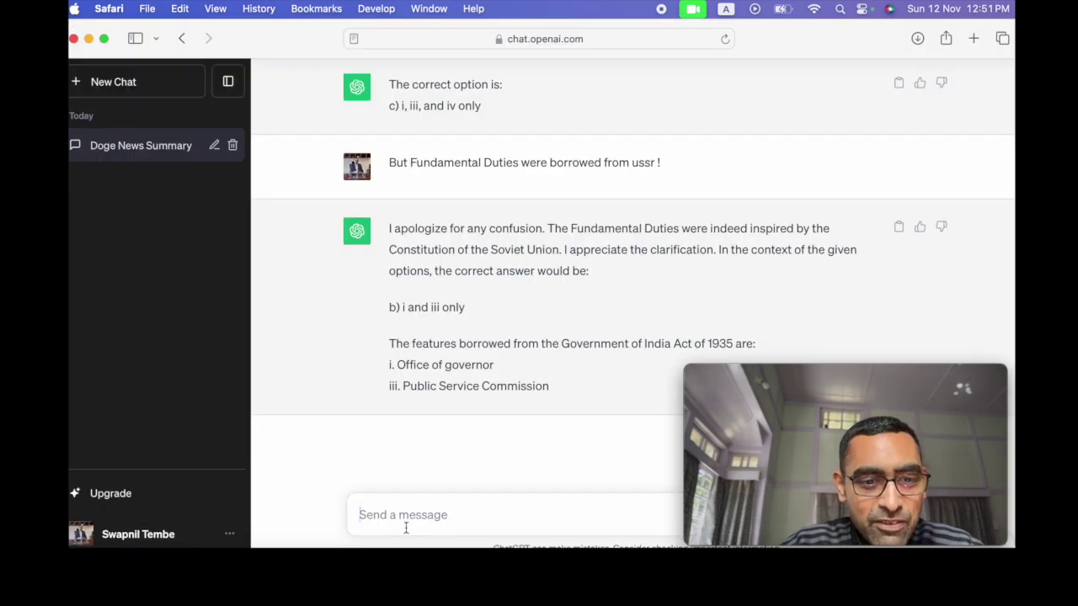
type("Q9. Under which Article the High Court can issue Writs? a)\tArticle 131 b)\tArticle 143 c)\tArticle 32 d)\tArticle 226")
key("Return")
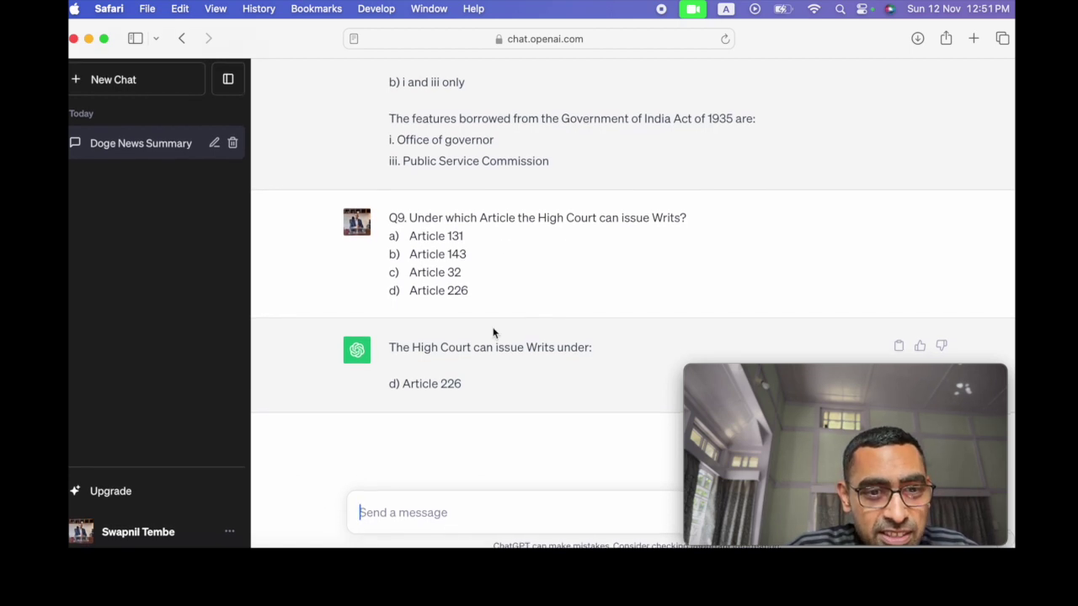
Ask ChatGPT 'can you share more details on this' about Article 226 and read the reply
left_click(424, 516)
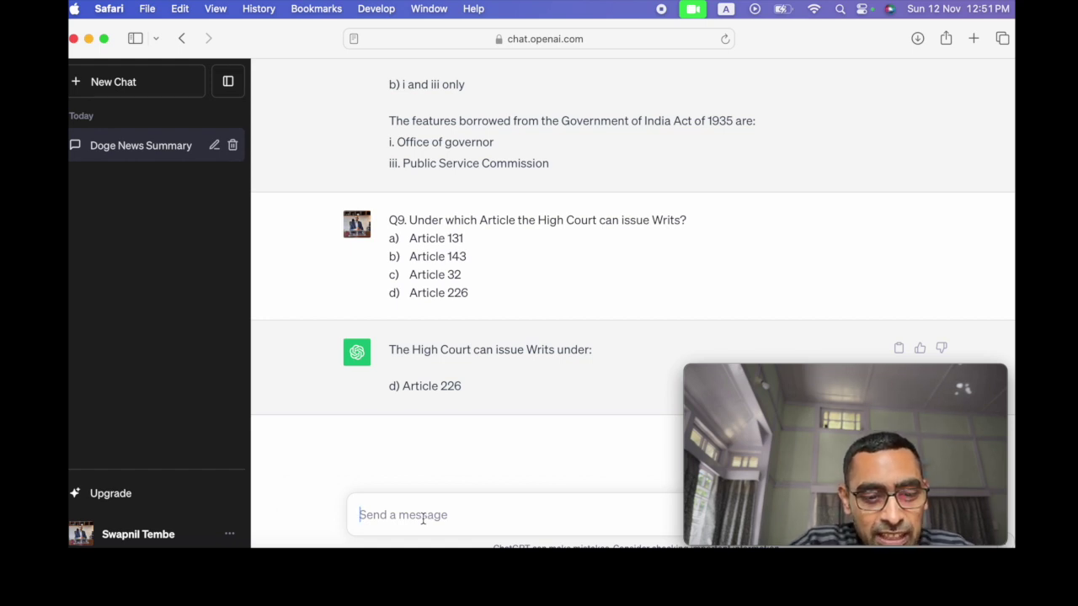
type("can")
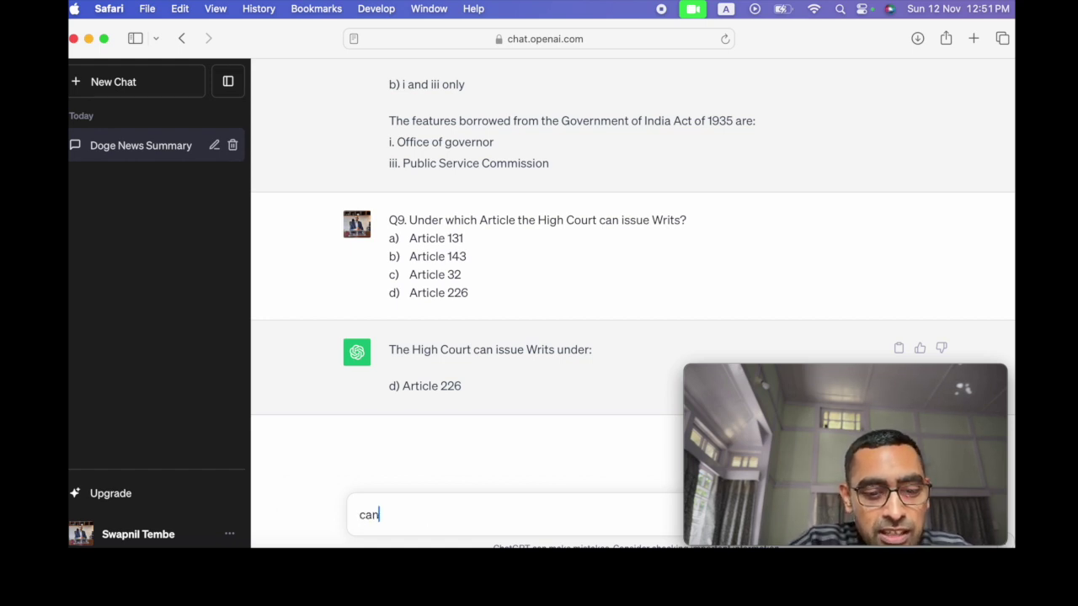
type(" you share wmore")
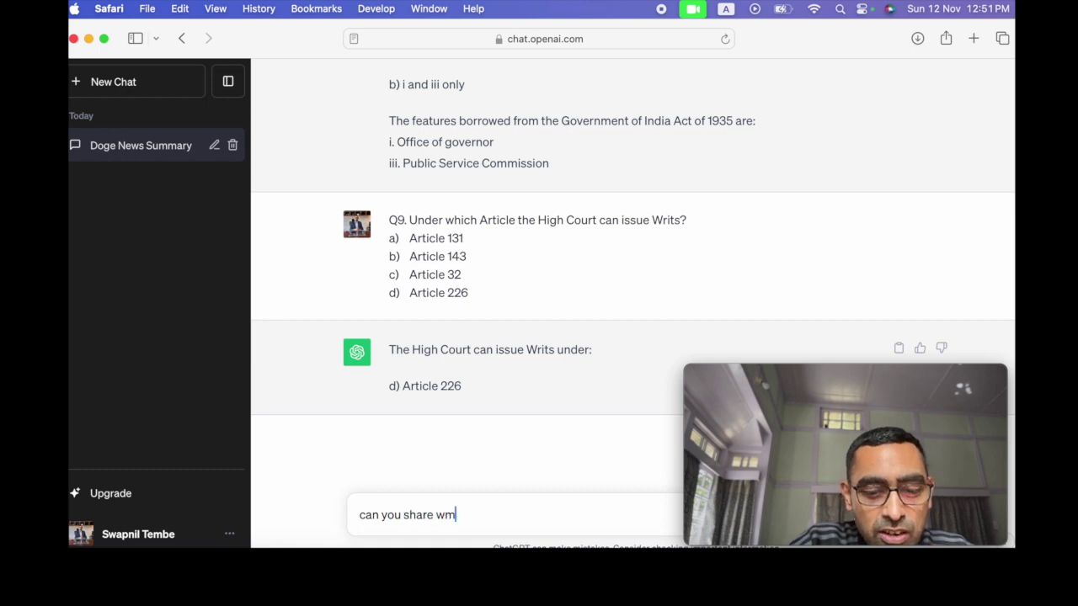
key("BackSpace")
key("BackSpace")
key("BackSpace")
key("BackSpace")
key("BackSpace")
key("BackSpace")
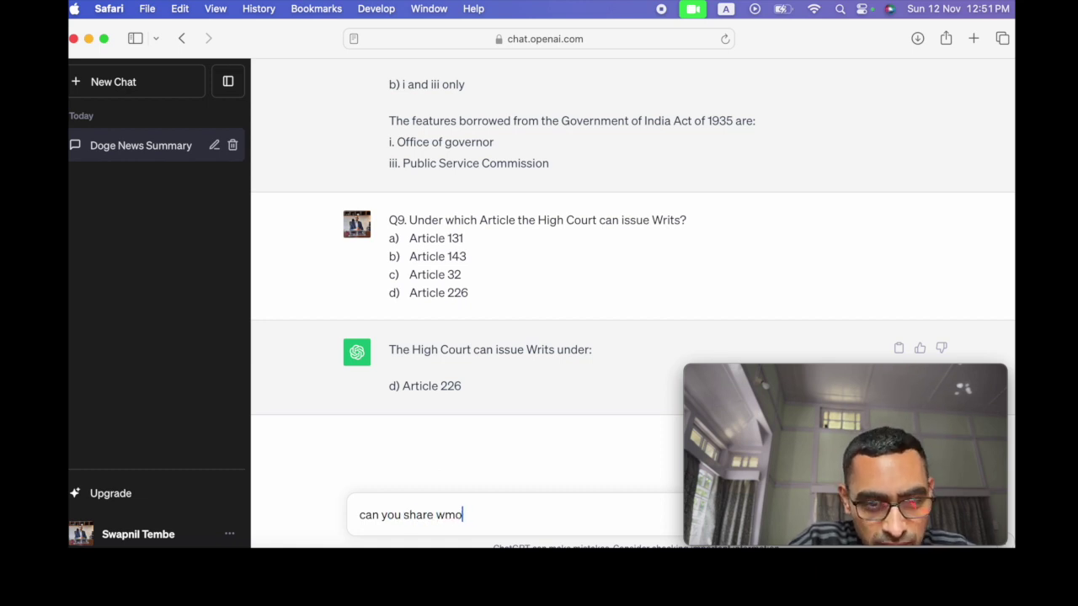
type("more detai")
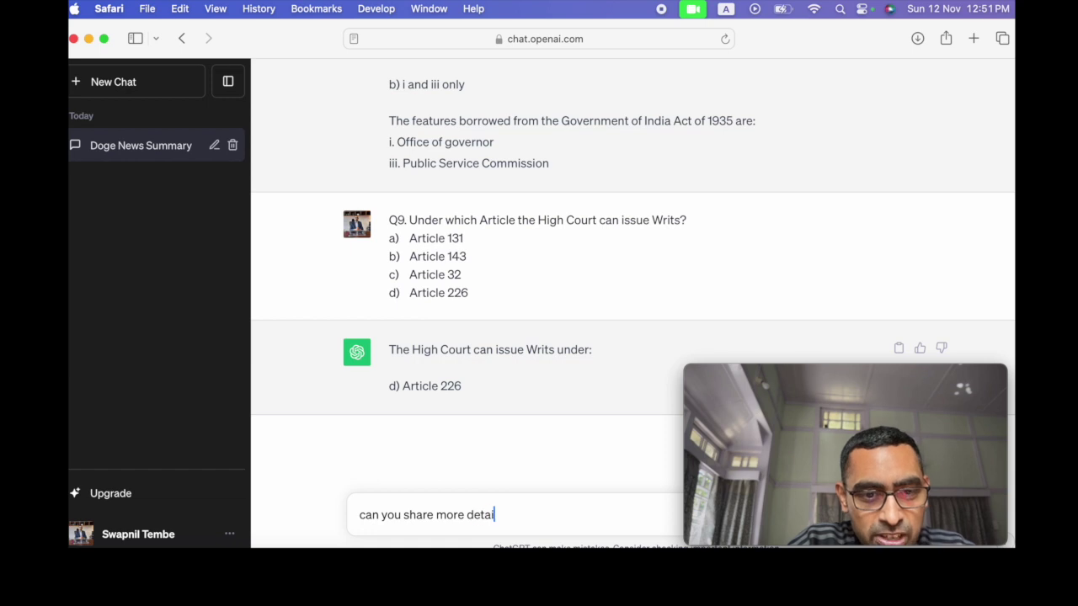
type("ls on this article 226")
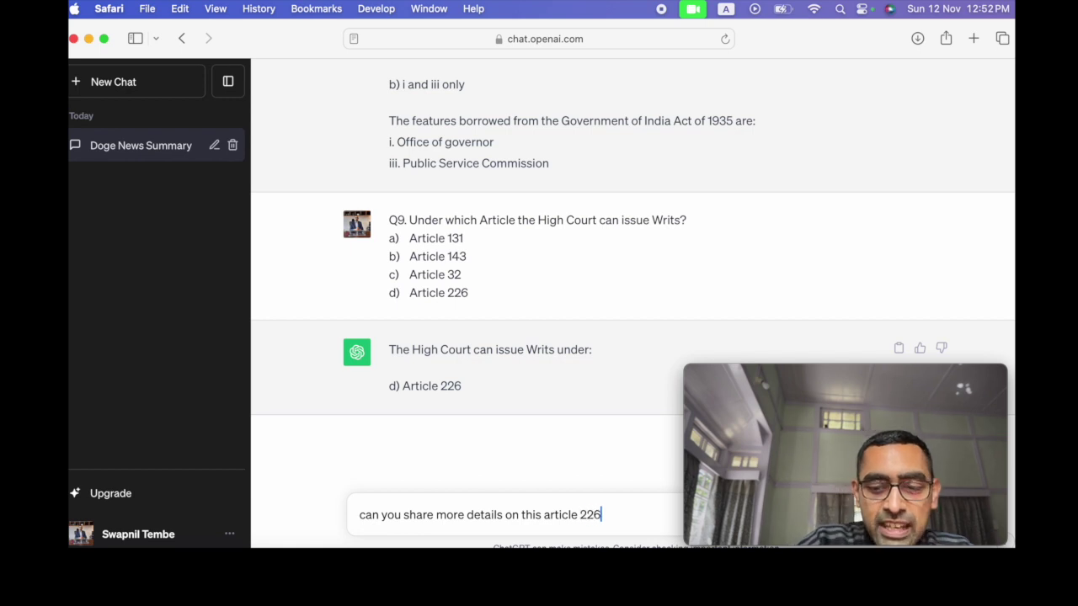
key("Return")
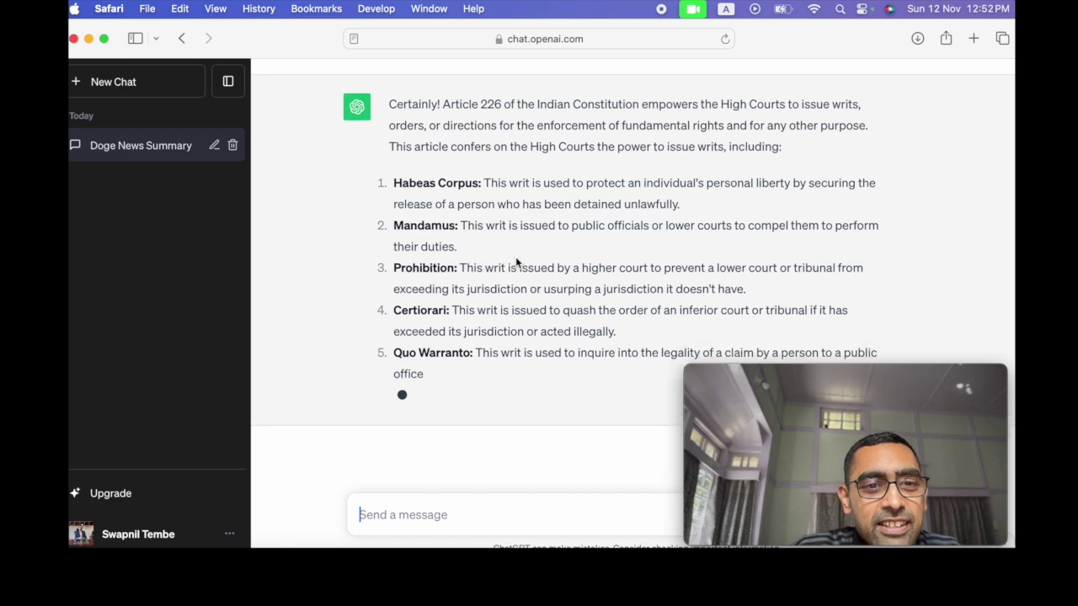
scroll(561, 220, "up", 3)
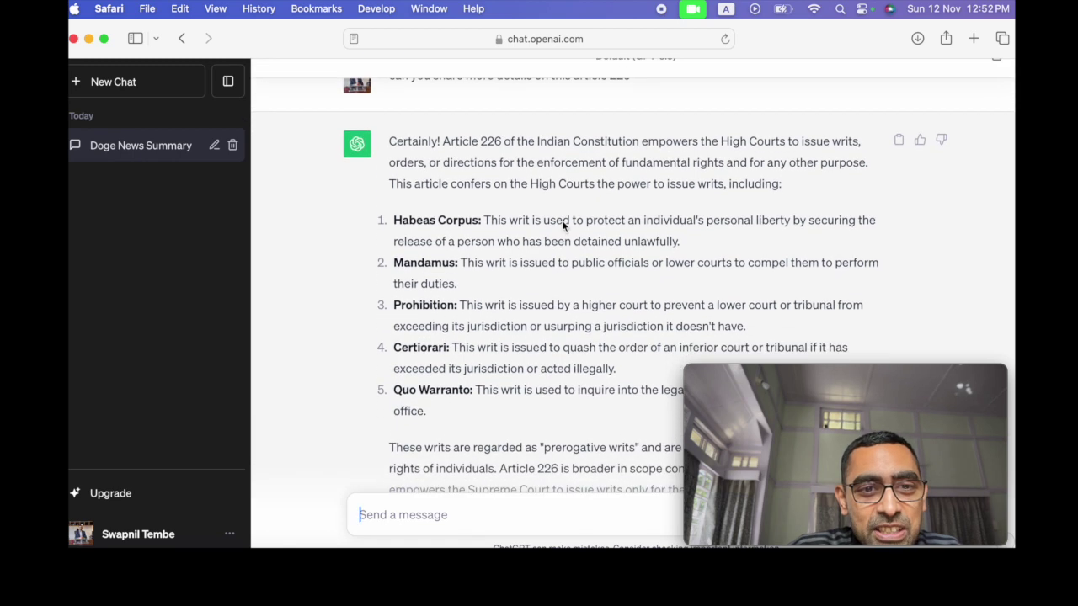
scroll(563, 222, "down", 5)
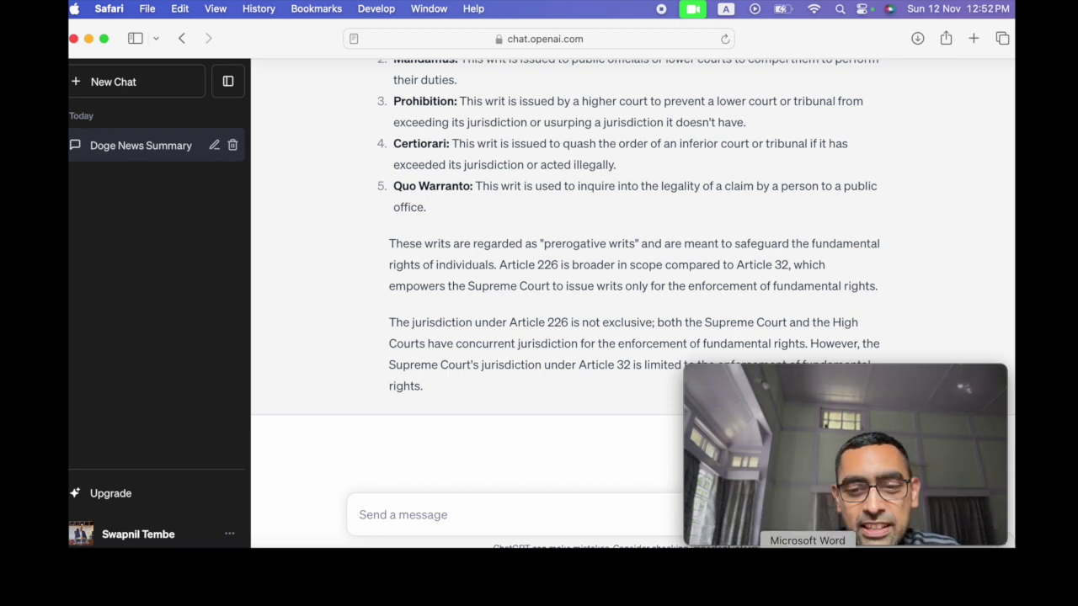
In the Word paper, select question Q11 on sedition, from its heading through option d
left_click(807, 545)
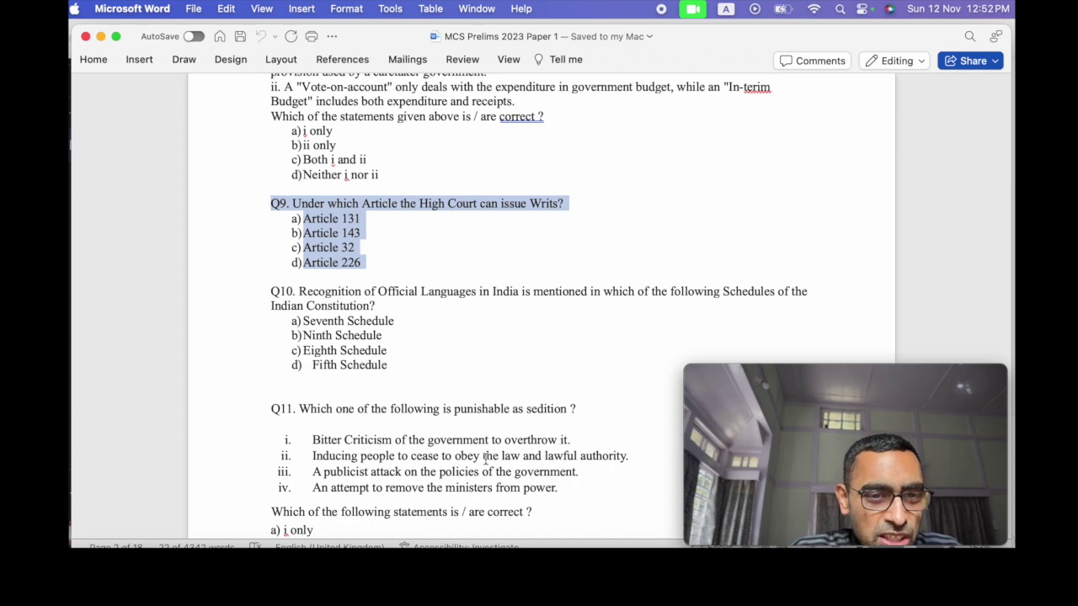
scroll(486, 458, "down", 10)
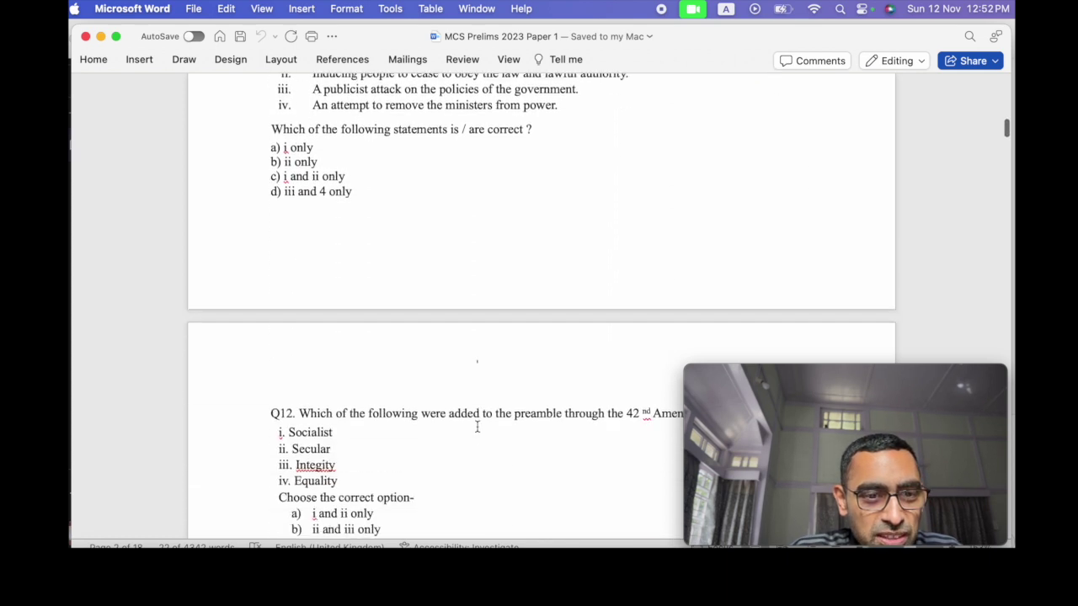
scroll(476, 427, "down", 4)
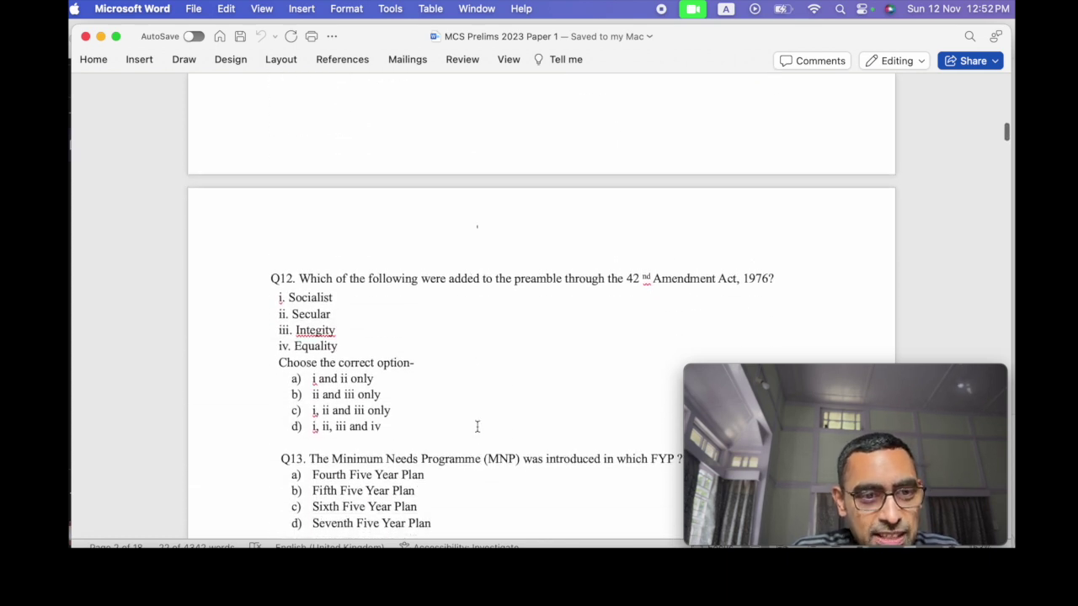
scroll(477, 427, "down", 2)
scroll(476, 426, "down", 4)
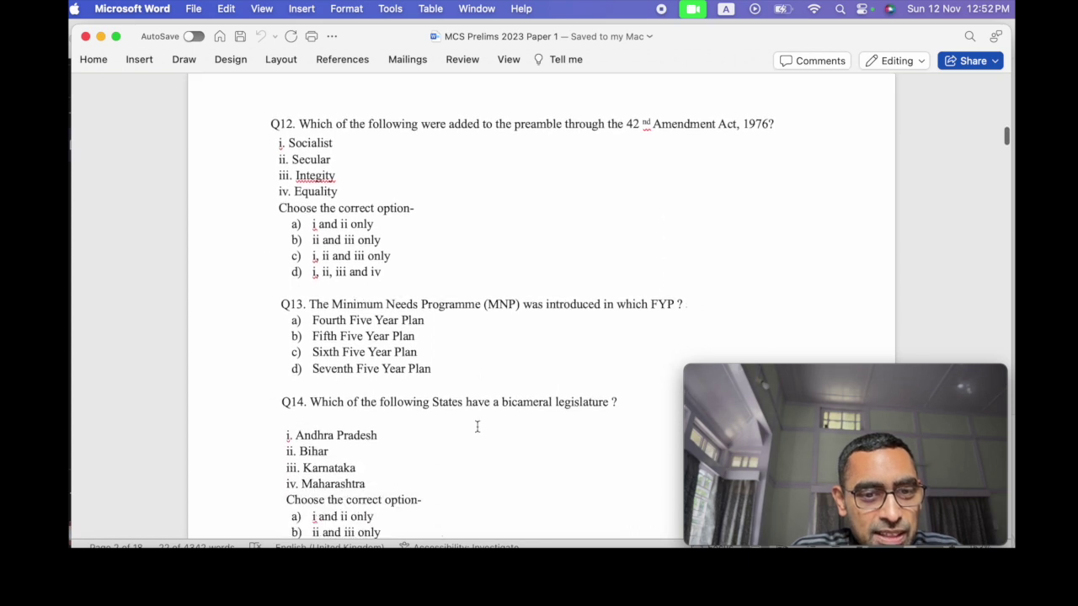
scroll(476, 427, "up", 15)
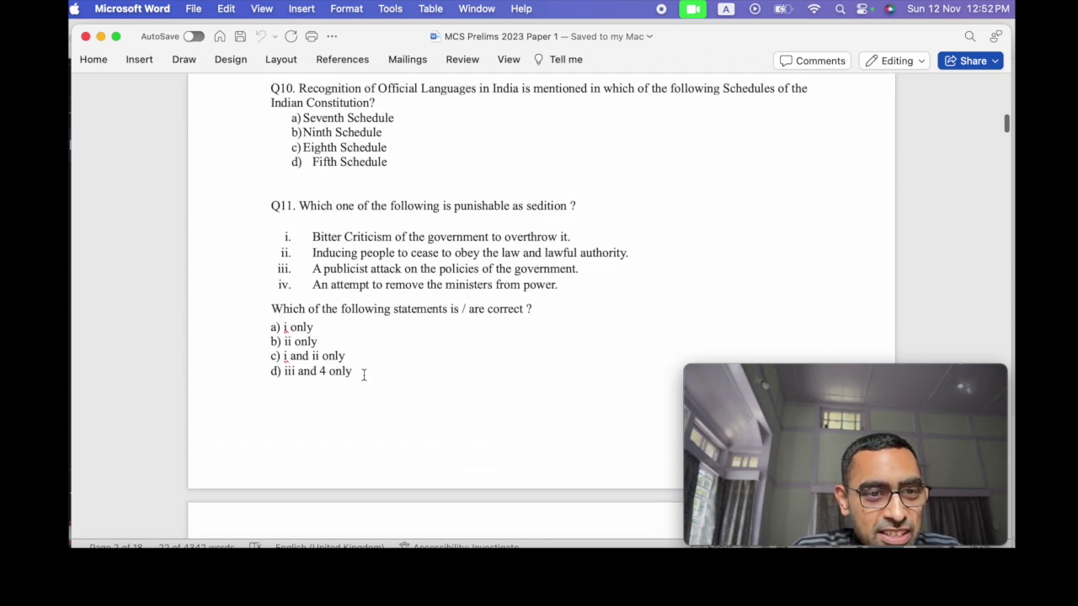
left_click_drag(363, 373, 238, 205)
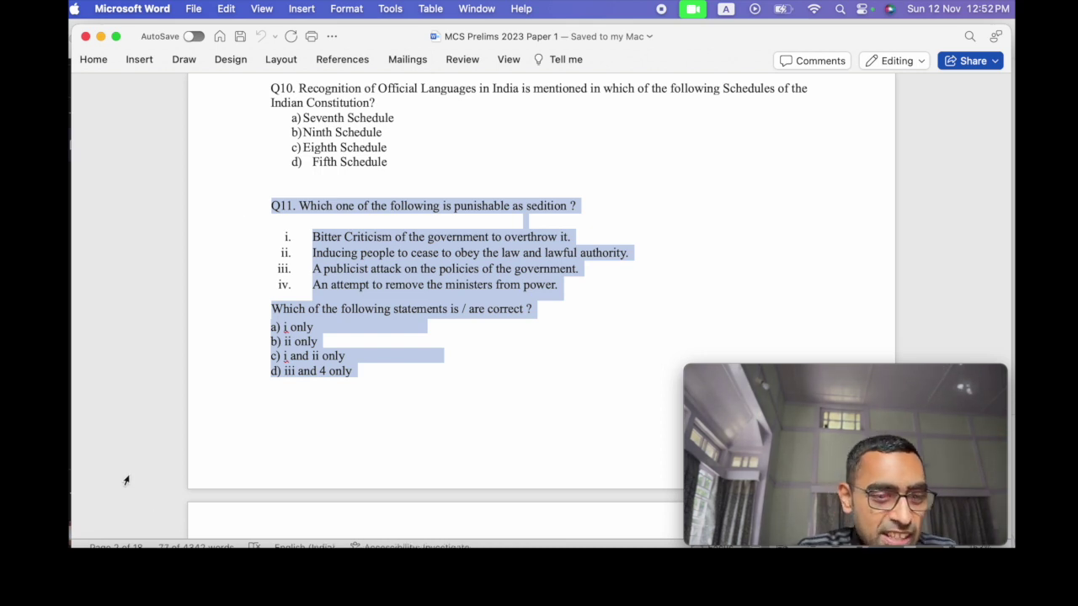
Paste and send Q11 on sedition, then review ChatGPT's answer of c) i and ii only
left_click(158, 546)
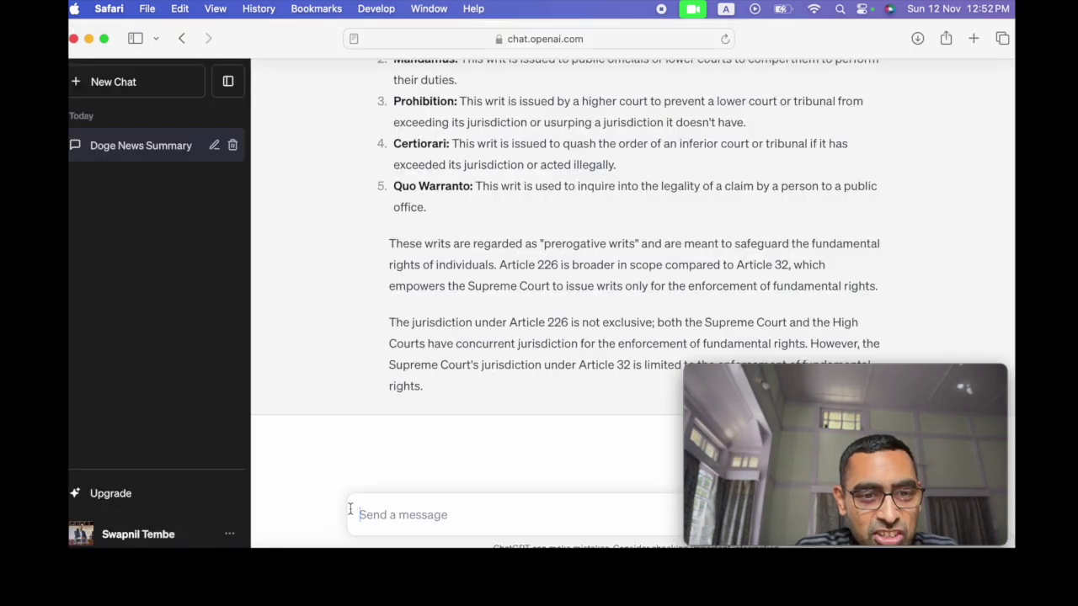
key("super+v")
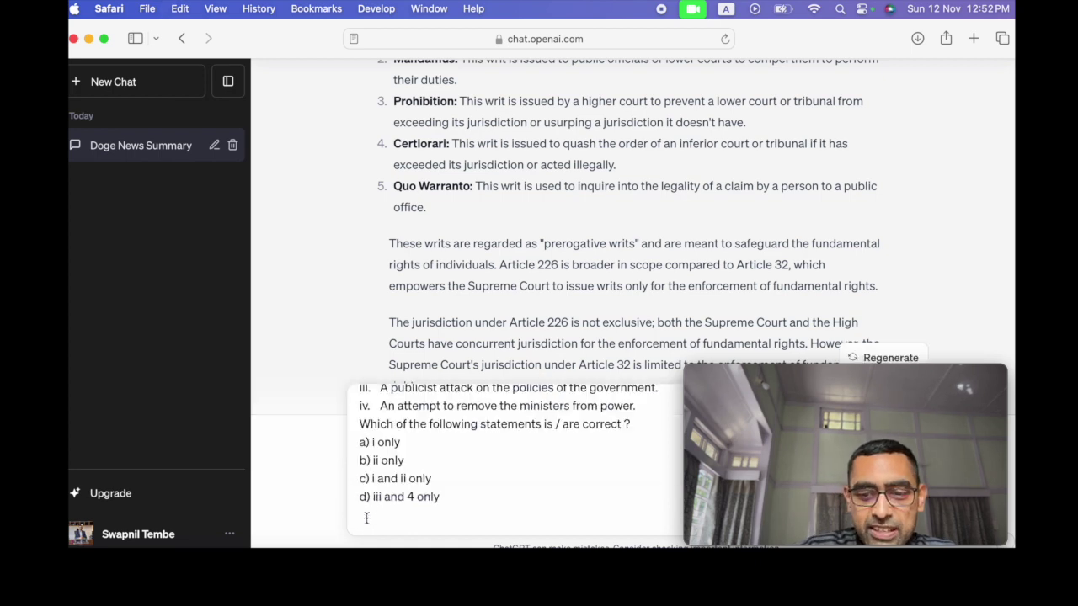
key("Return")
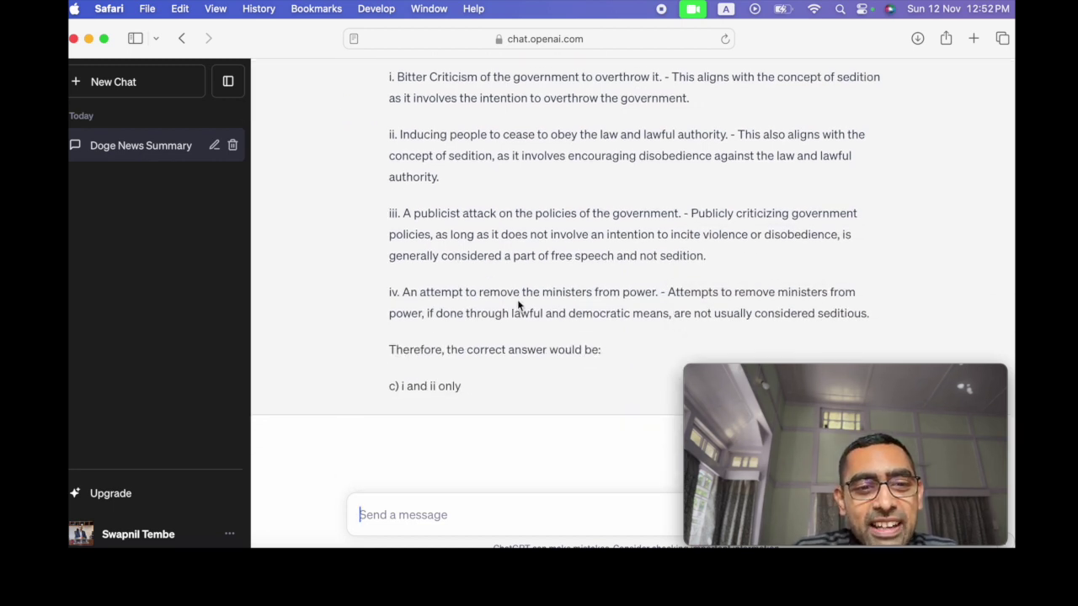
scroll(517, 305, "up", 5)
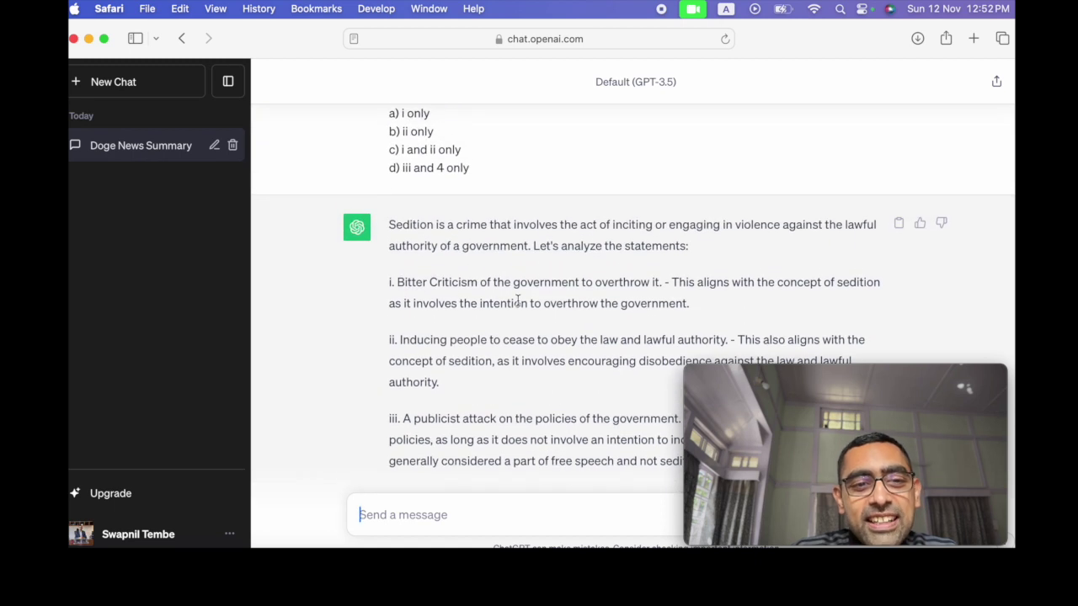
scroll(517, 301, "down", 1)
scroll(517, 300, "up", 5)
scroll(517, 300, "down", 2)
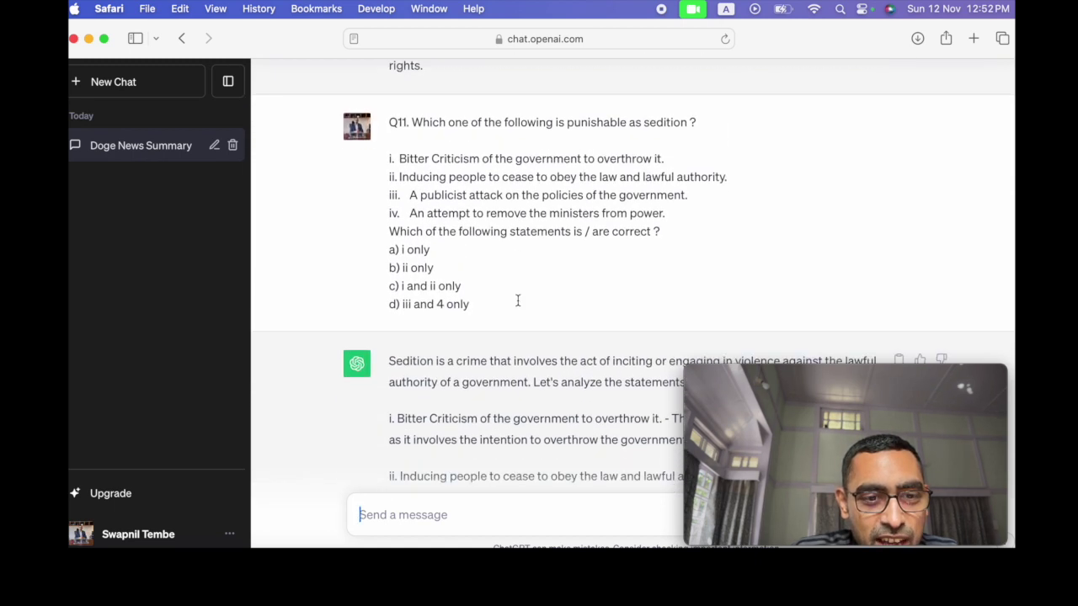
scroll(517, 300, "down", 6)
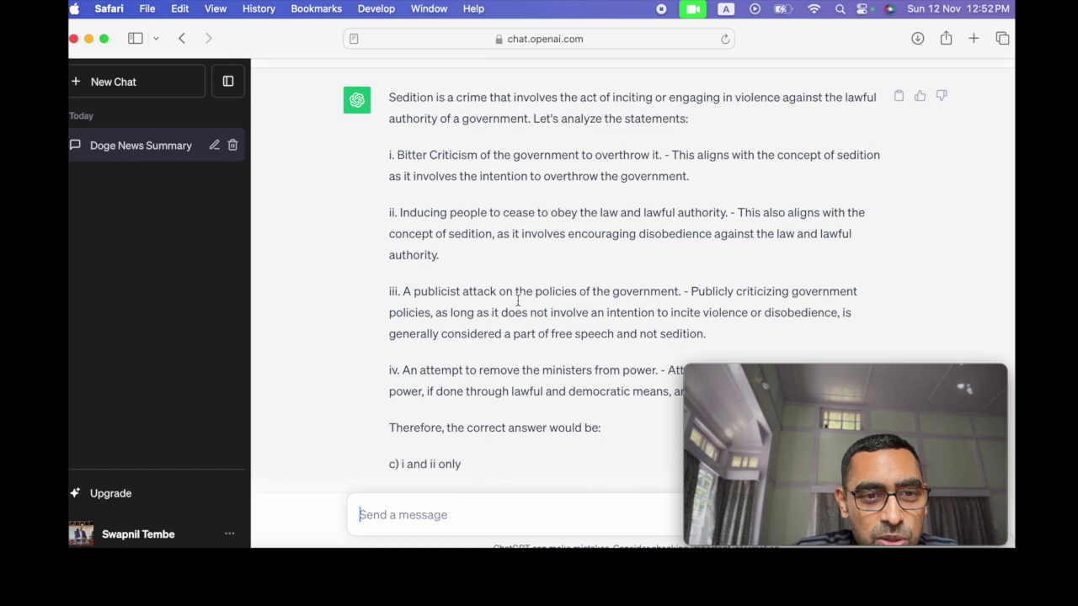
scroll(518, 300, "down", 2)
scroll(517, 303, "down", 1)
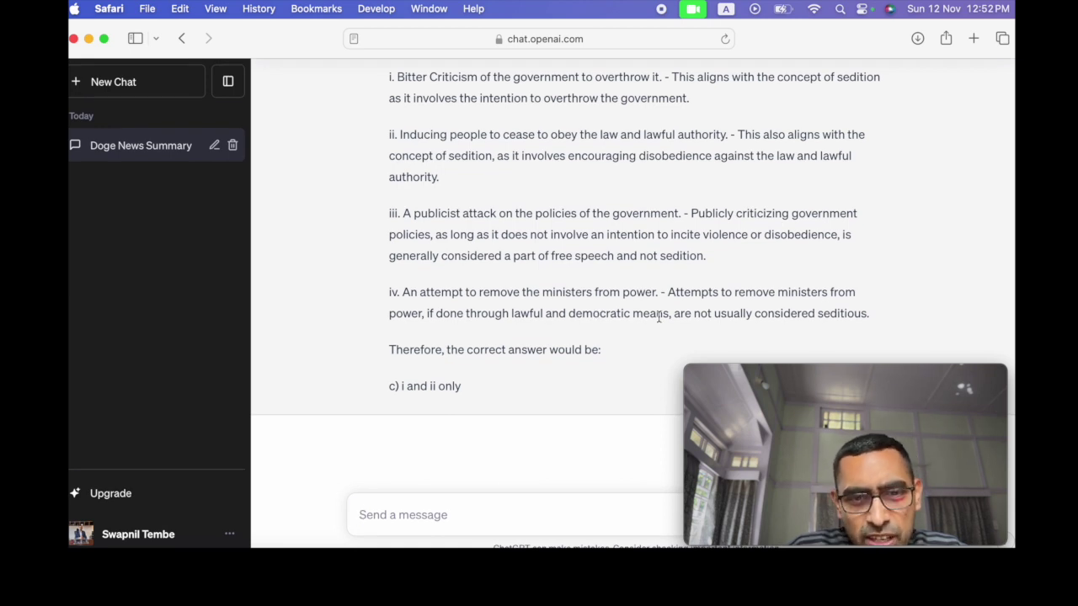
scroll(658, 317, "up", 2)
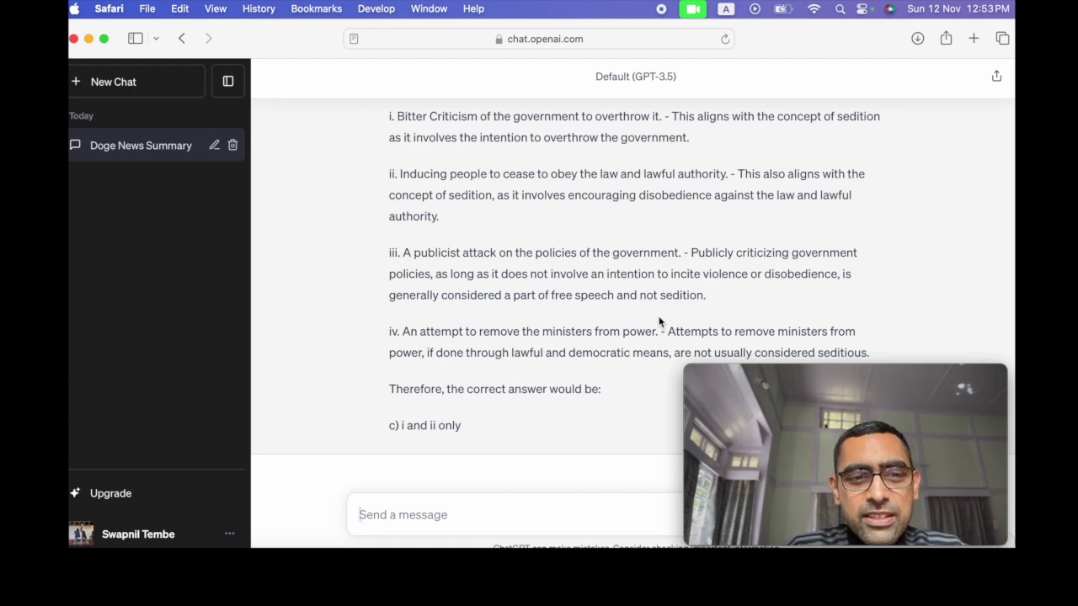
scroll(658, 316, "down", 2)
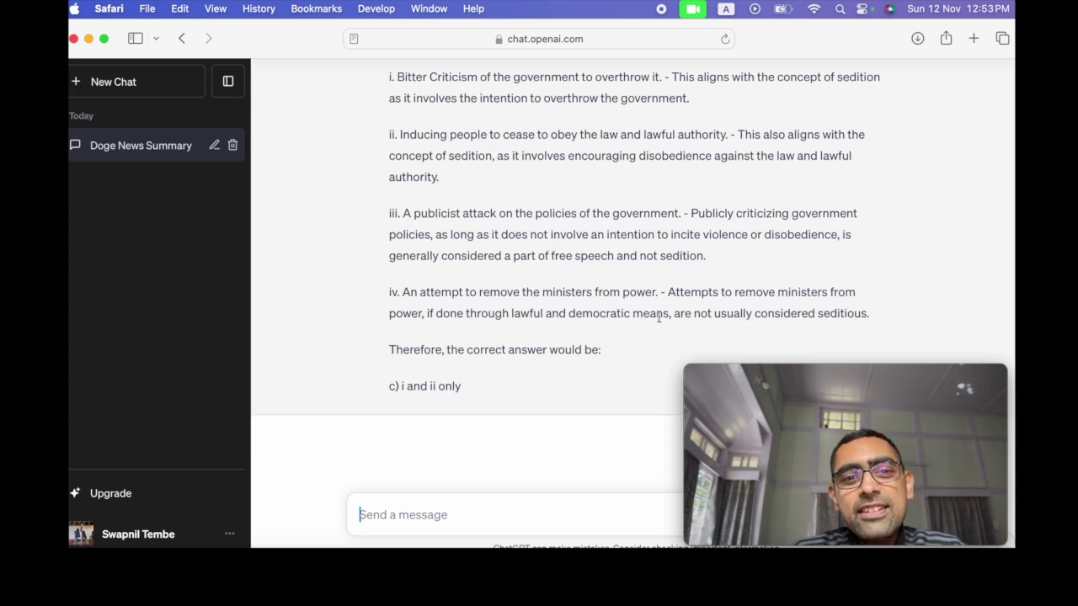
scroll(655, 196, "up", 3)
scroll(655, 196, "up", 2)
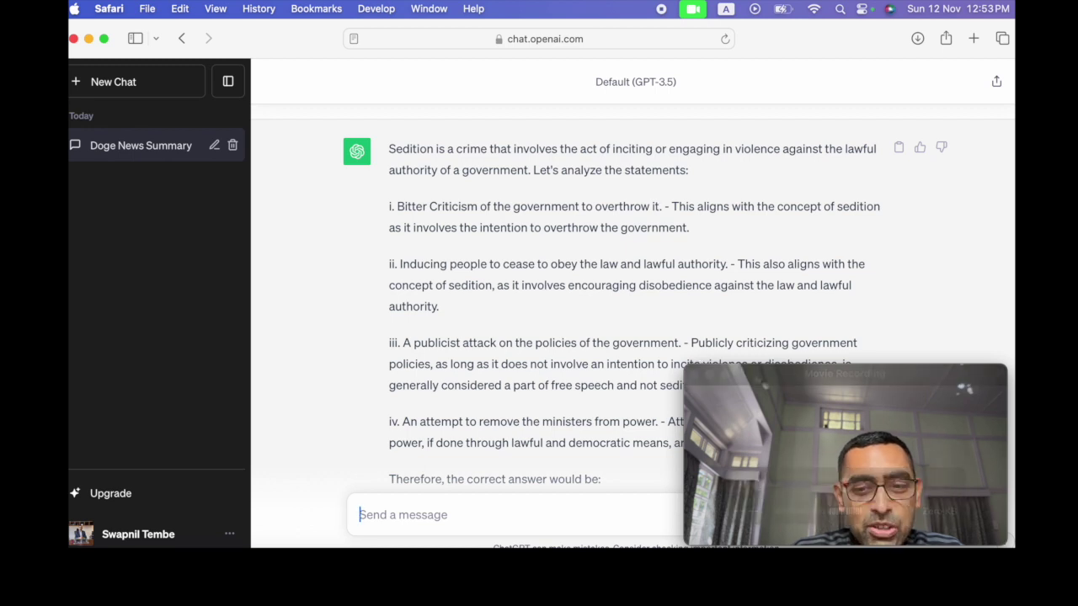
In the Word exam paper, select Q18 on CITES COP19 together with options a)–d)
left_click(910, 564)
scroll(543, 392, "down", 8)
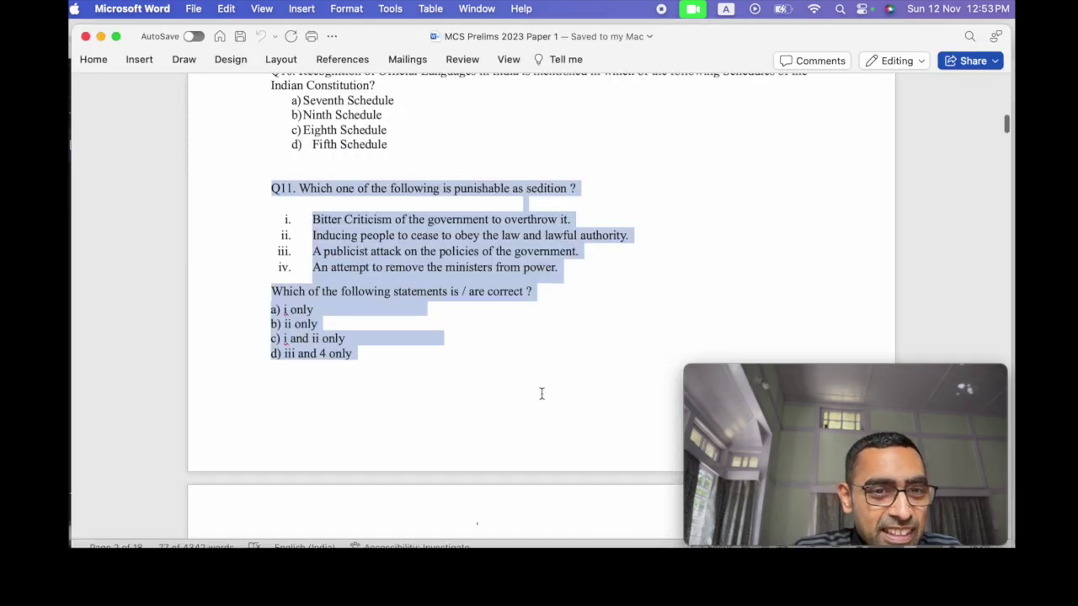
scroll(541, 393, "down", 10)
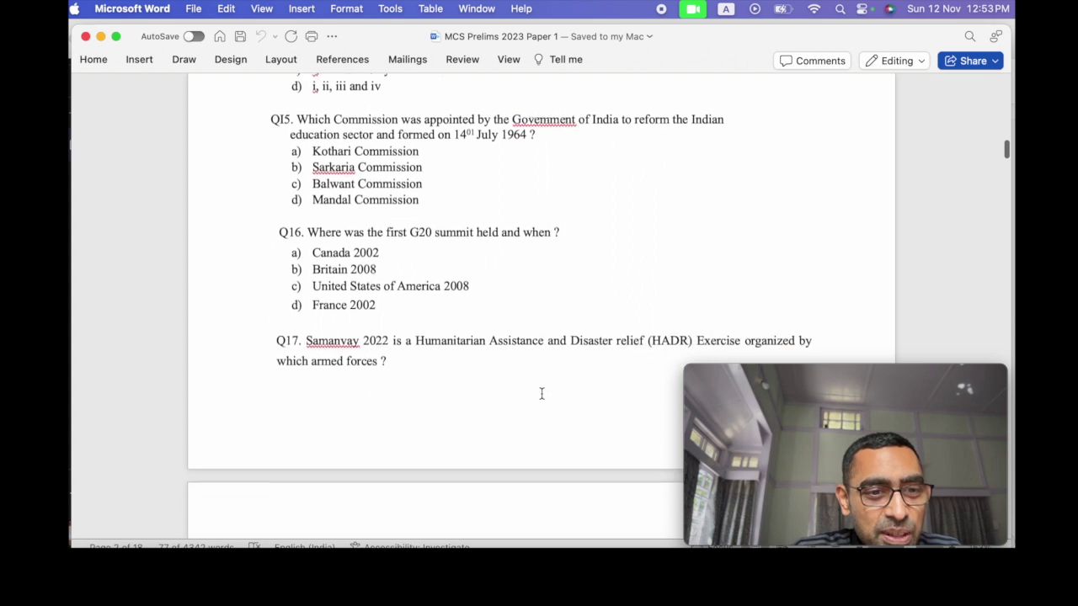
scroll(541, 393, "down", 2)
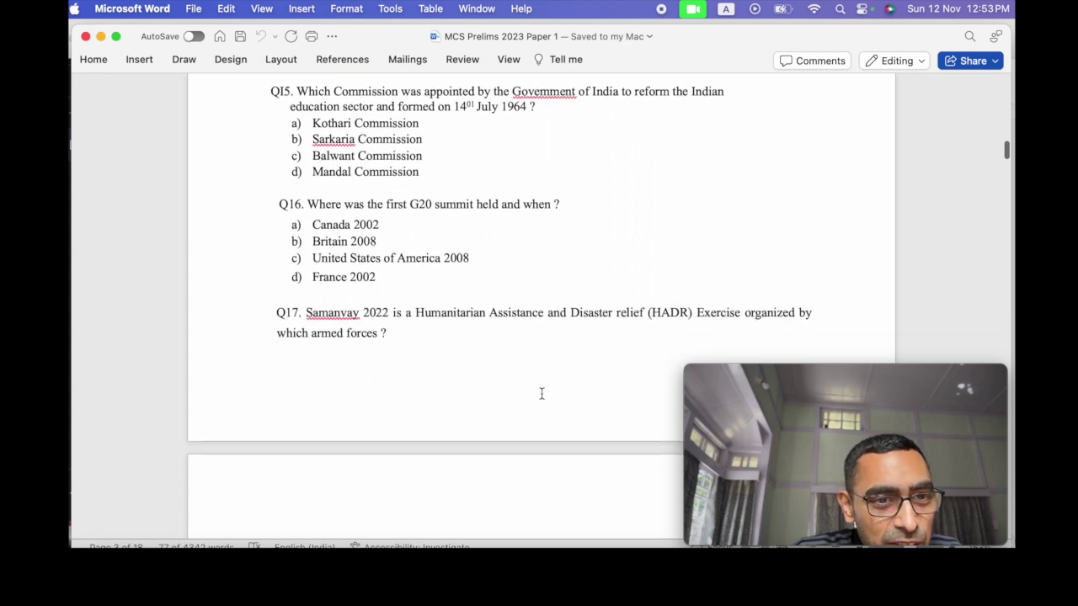
scroll(541, 394, "up", 1)
scroll(541, 393, "down", 10)
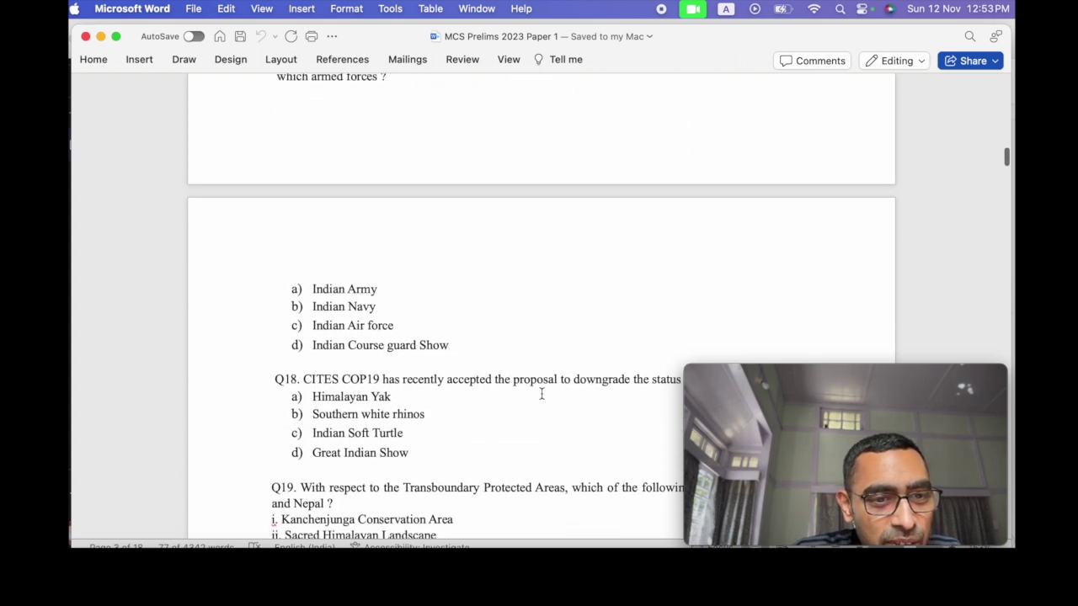
scroll(542, 393, "down", 1)
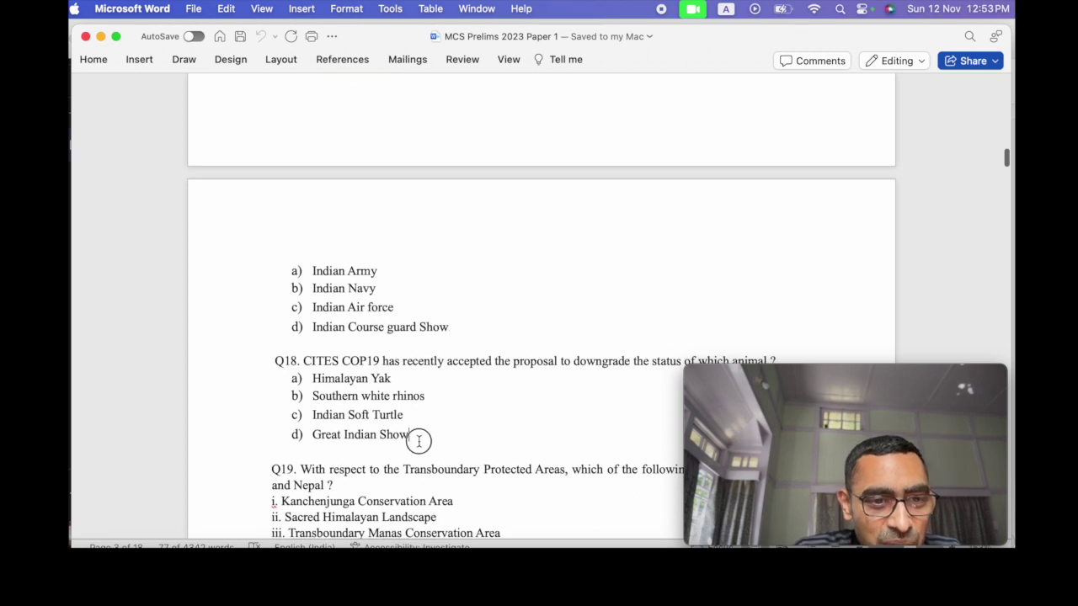
left_click_drag(418, 440, 255, 362)
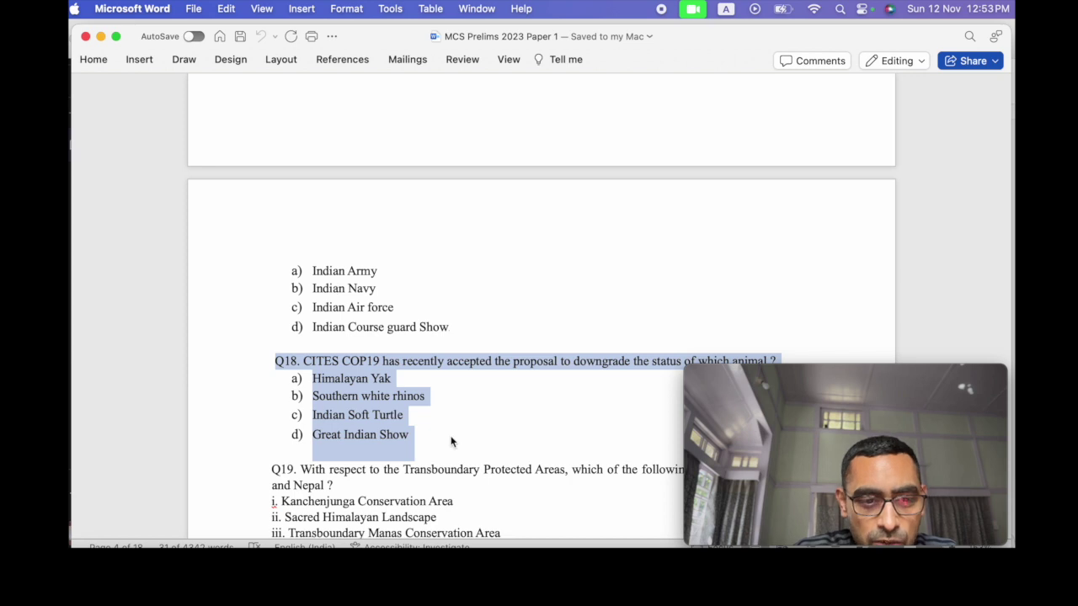
scroll(396, 388, "down", 1)
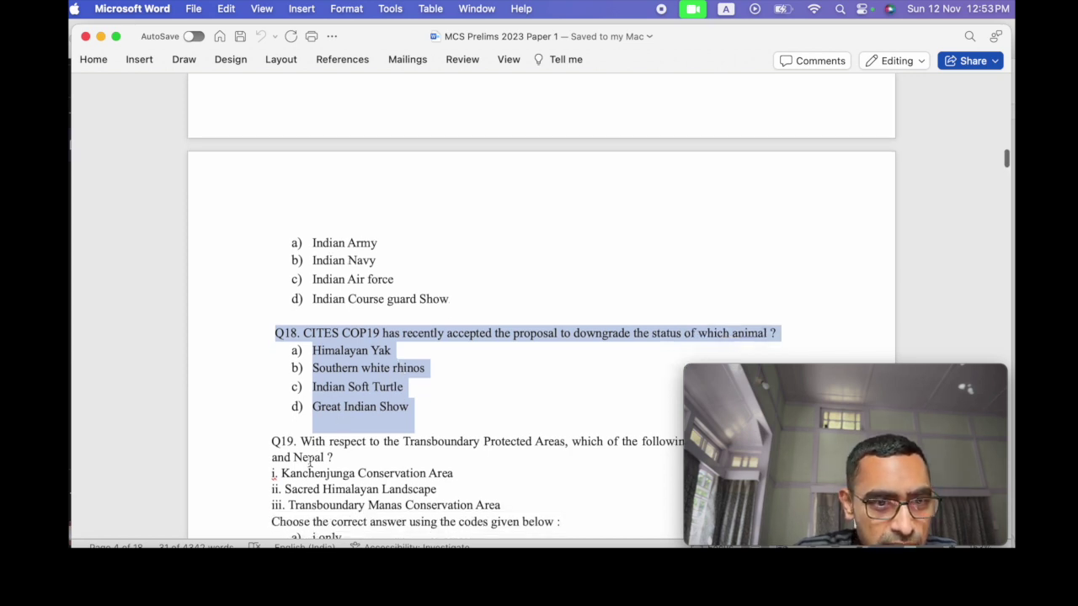
Paste the CITES COP19 question Q18 into the ChatGPT chat and send it
left_click(160, 547)
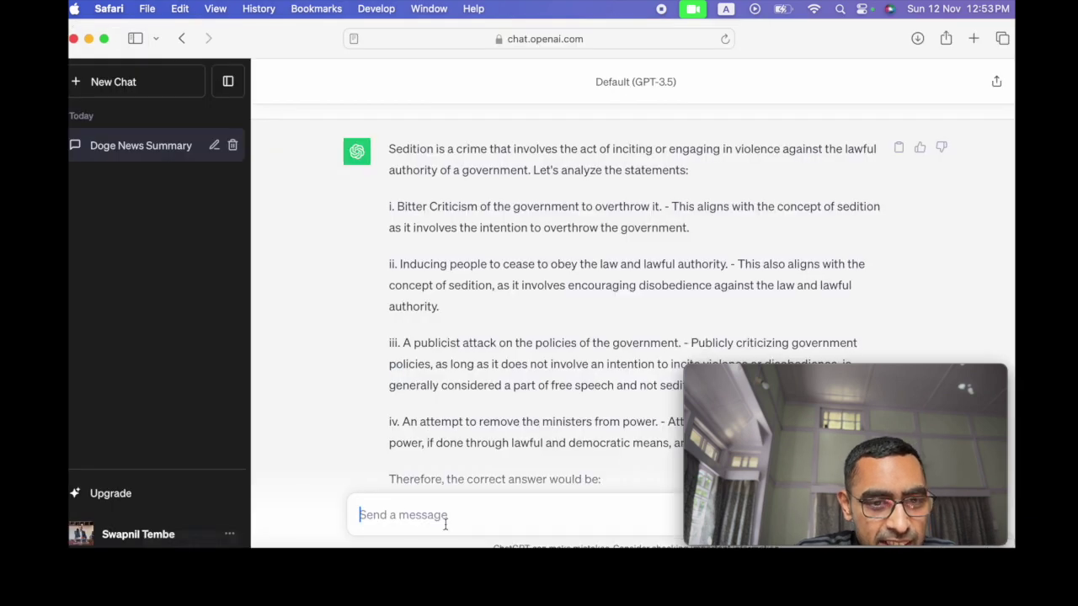
key("super+v")
key("super+z")
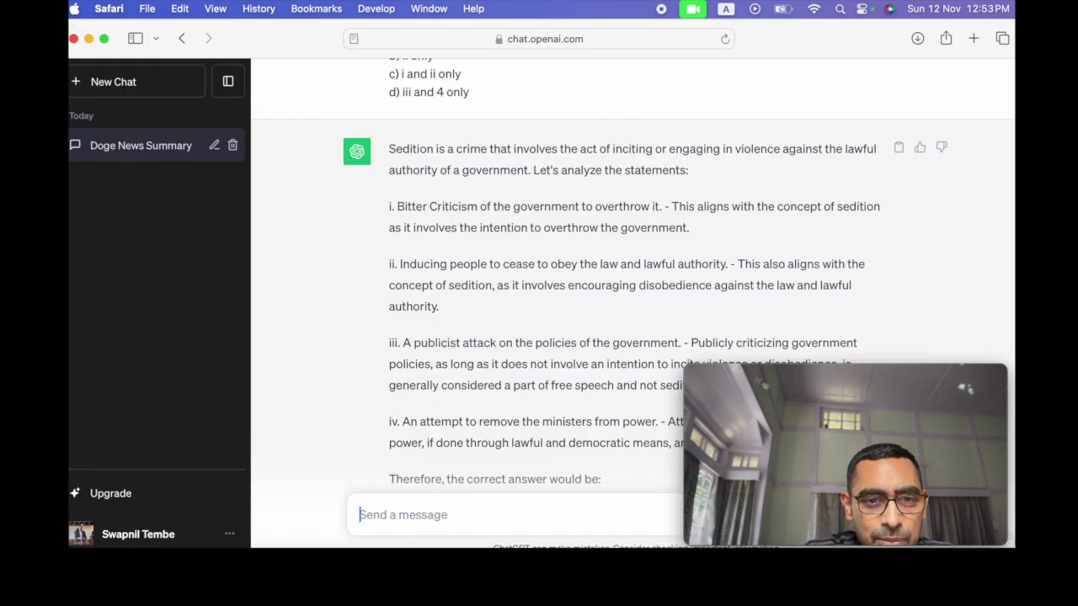
scroll(547, 370, "down", 2)
scroll(547, 368, "down", 5)
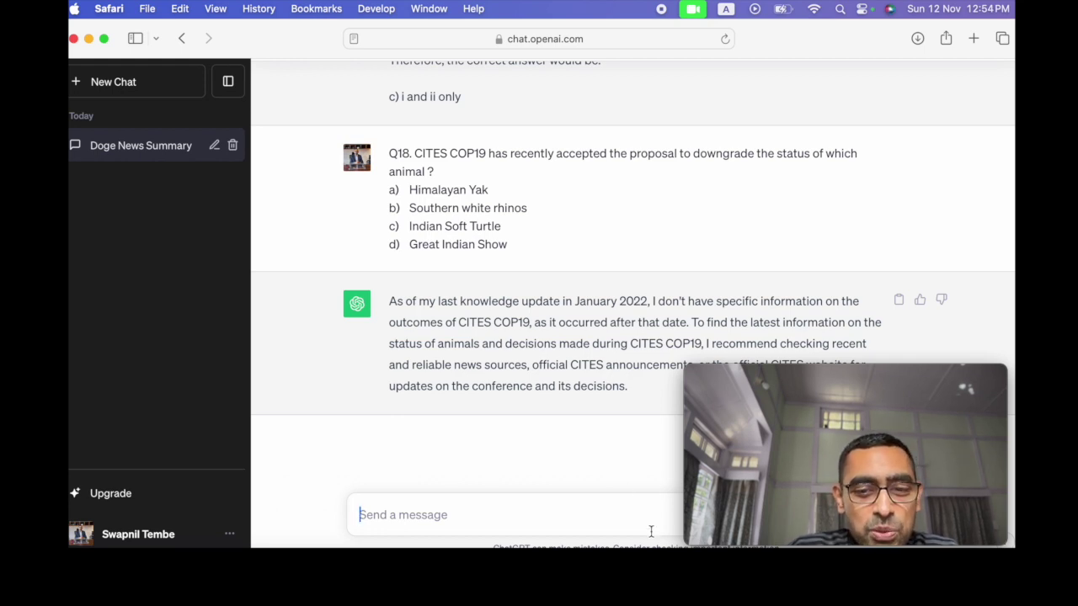
Return to the Word exam paper, now showing Q21 and Q22
key("super+Tab")
scroll(494, 392, "down", 10)
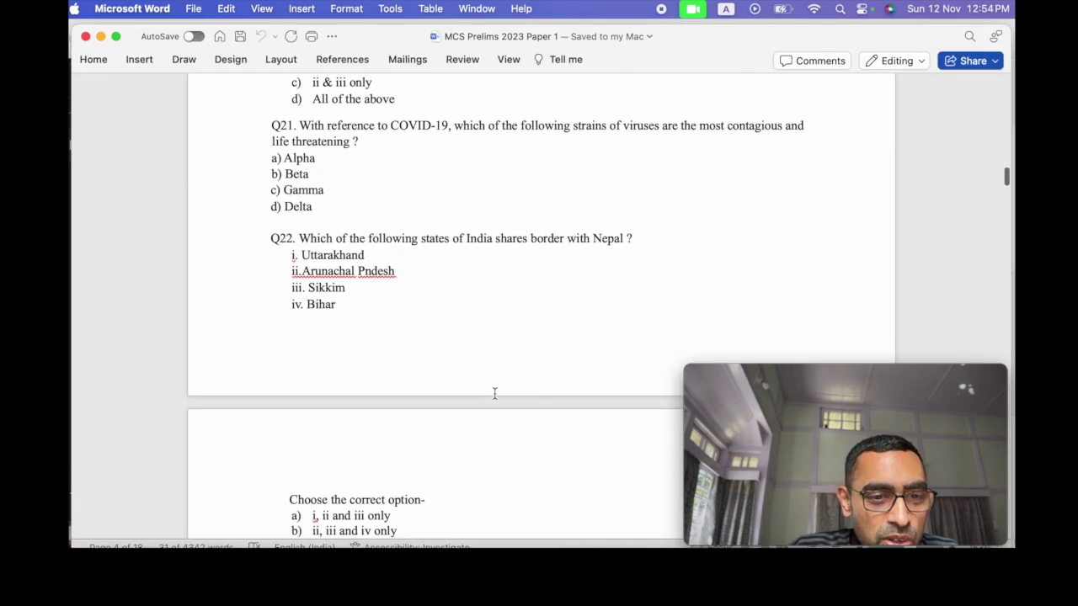
scroll(494, 392, "up", 2)
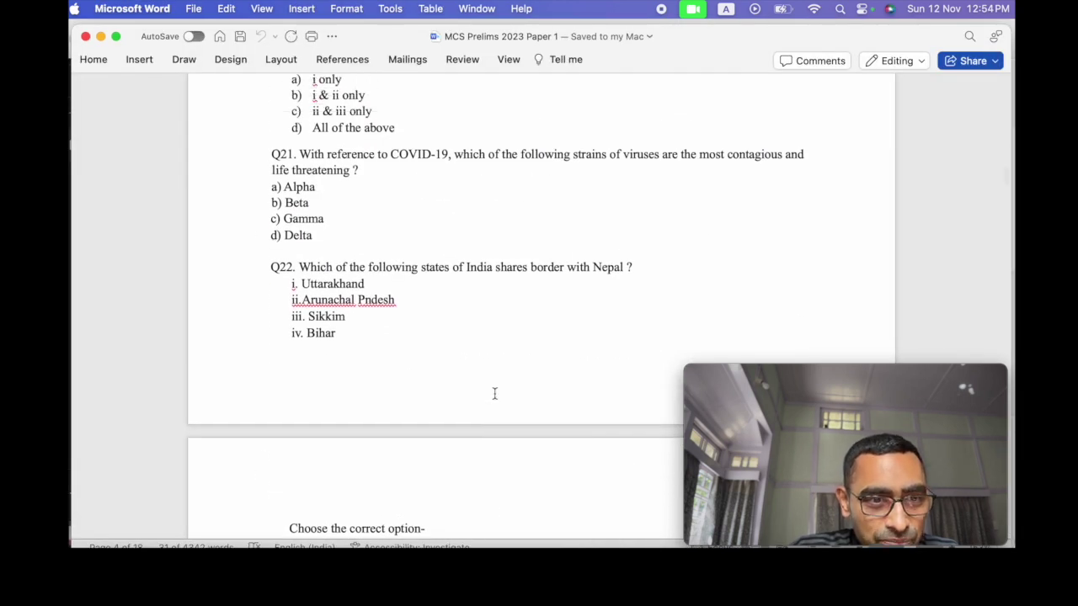
Select and copy Q21 on the most contagious COVID-19 strain, options Alpha through Delta
scroll(494, 394, "up", 2)
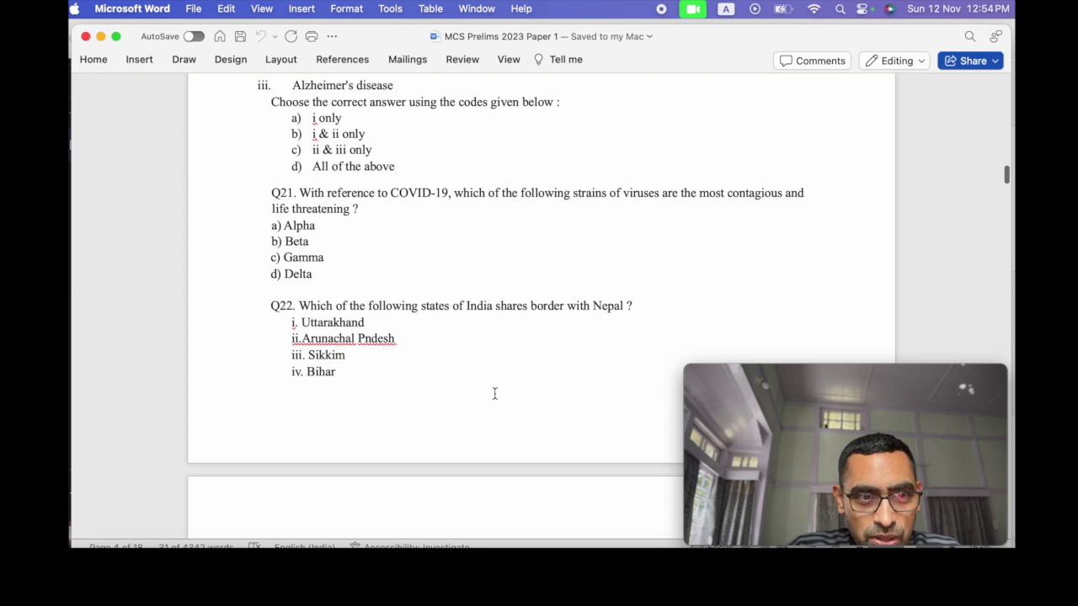
scroll(494, 393, "down", 2)
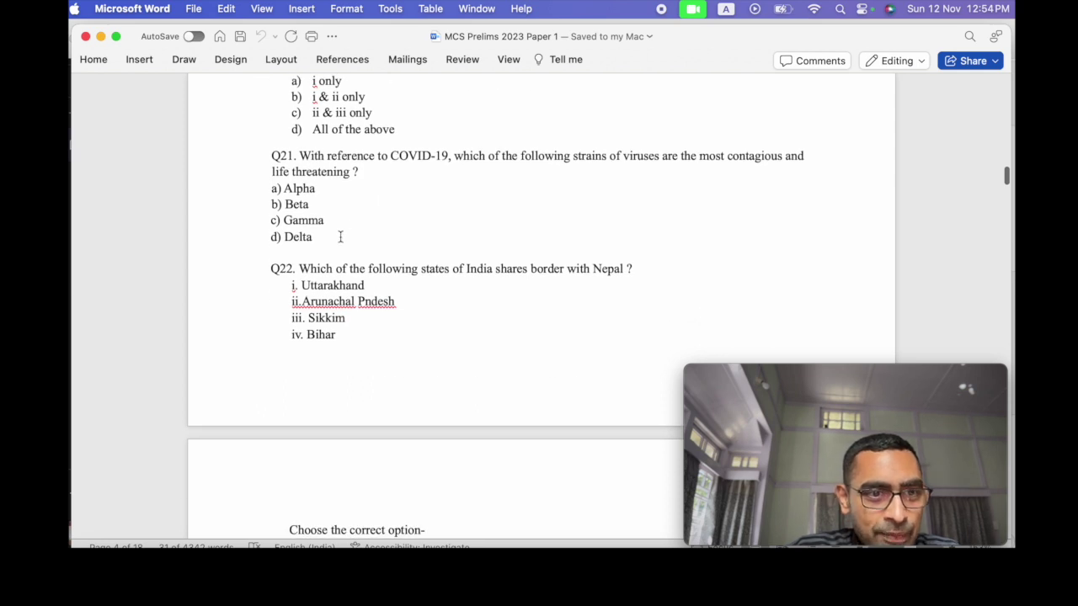
left_click_drag(340, 237, 258, 168)
key("super+c")
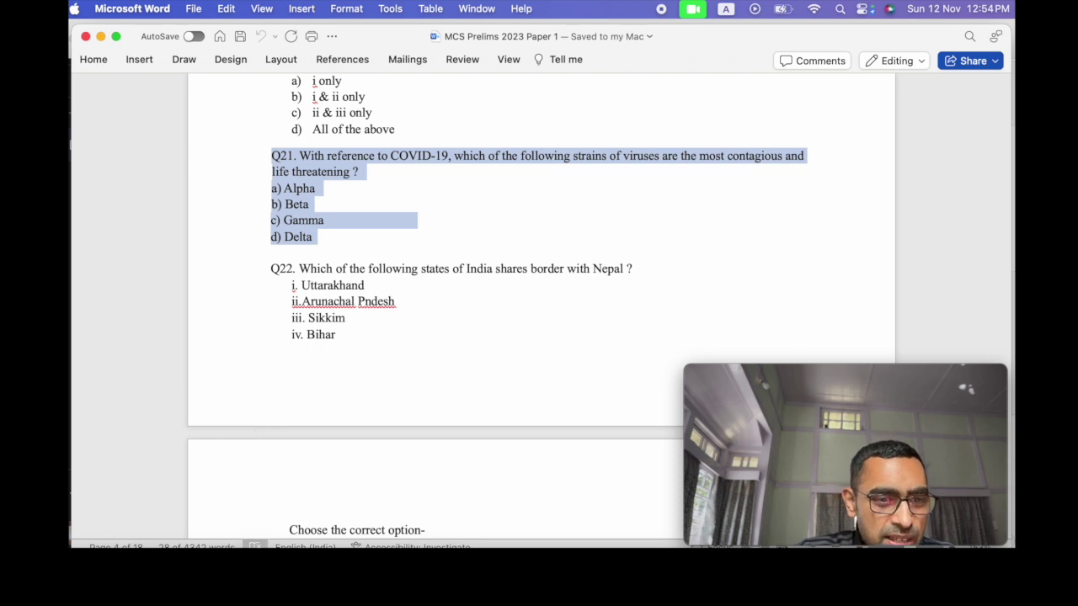
Paste the COVID-19 strains question Q21 into a new ChatGPT message and send it
left_click(160, 547)
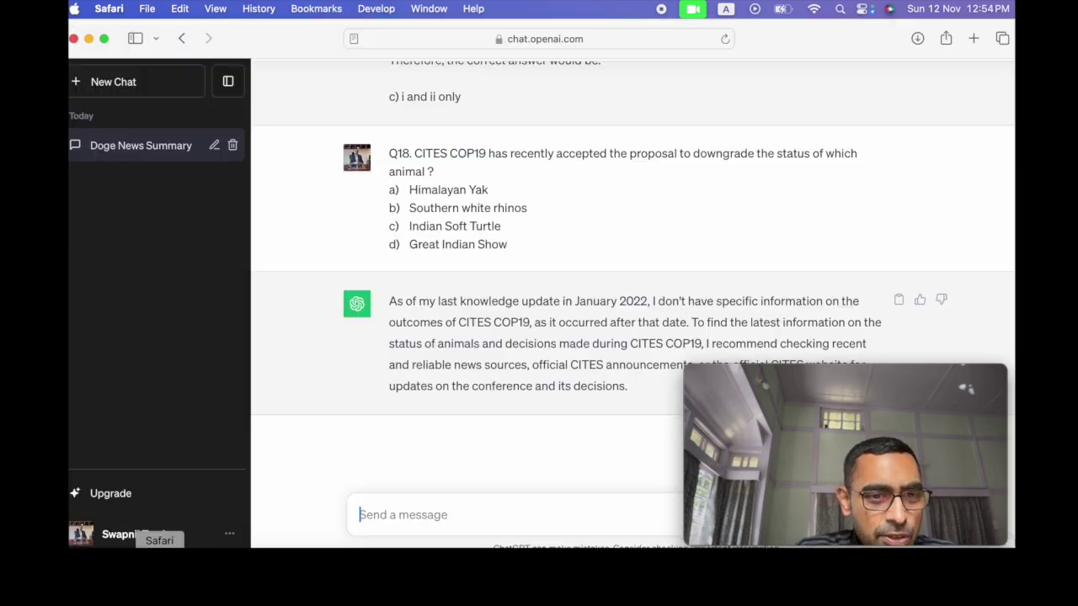
left_click(421, 519)
key("super+v")
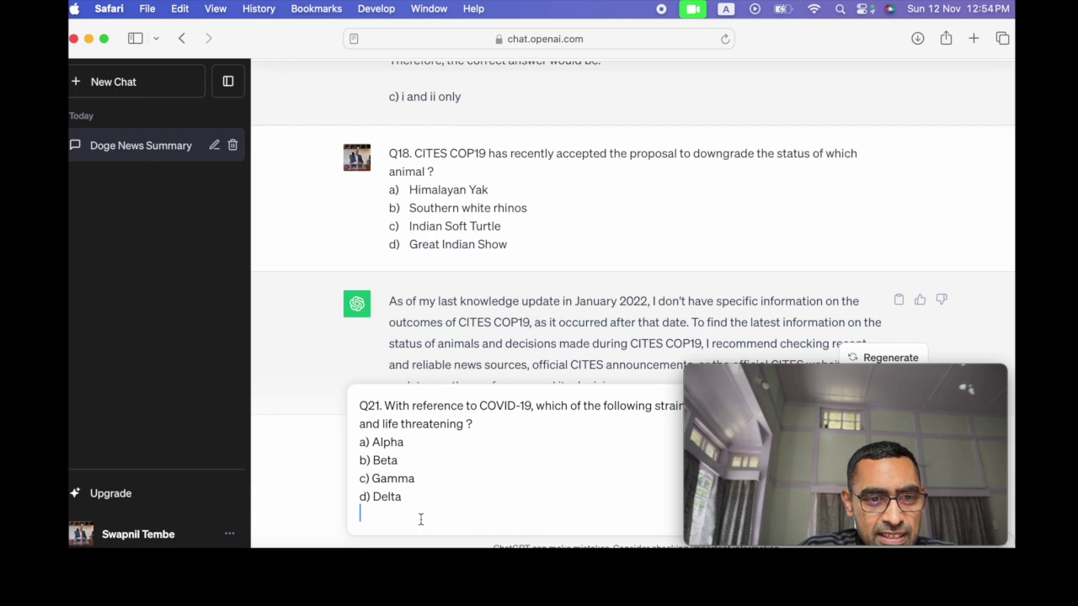
key("Return")
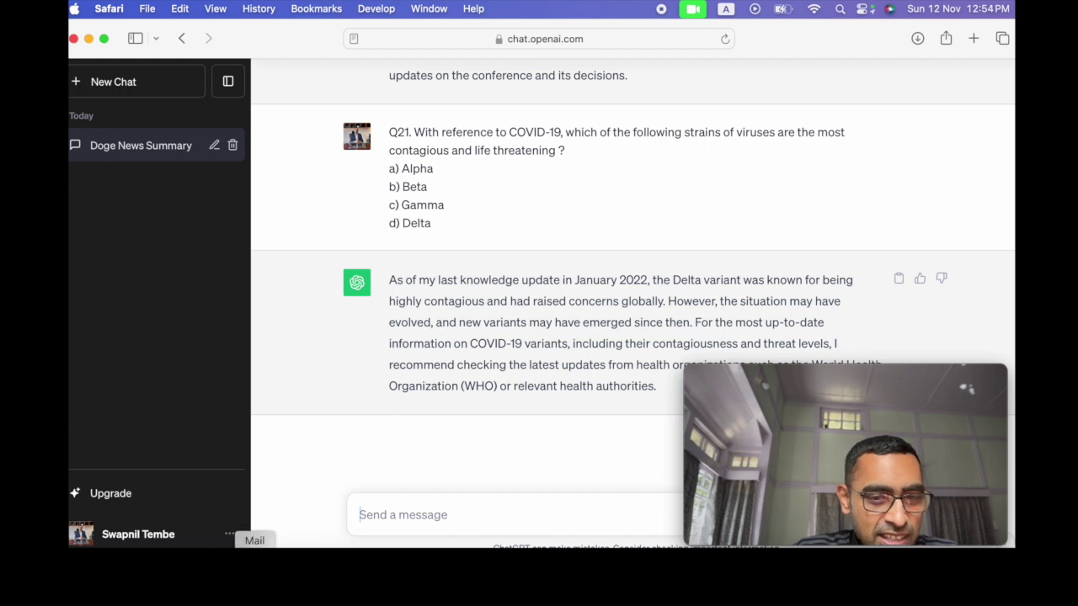
In the exam paper, select Q25 on 'Adventures of Sherlock Holmes' with its four author options
left_click(806, 558)
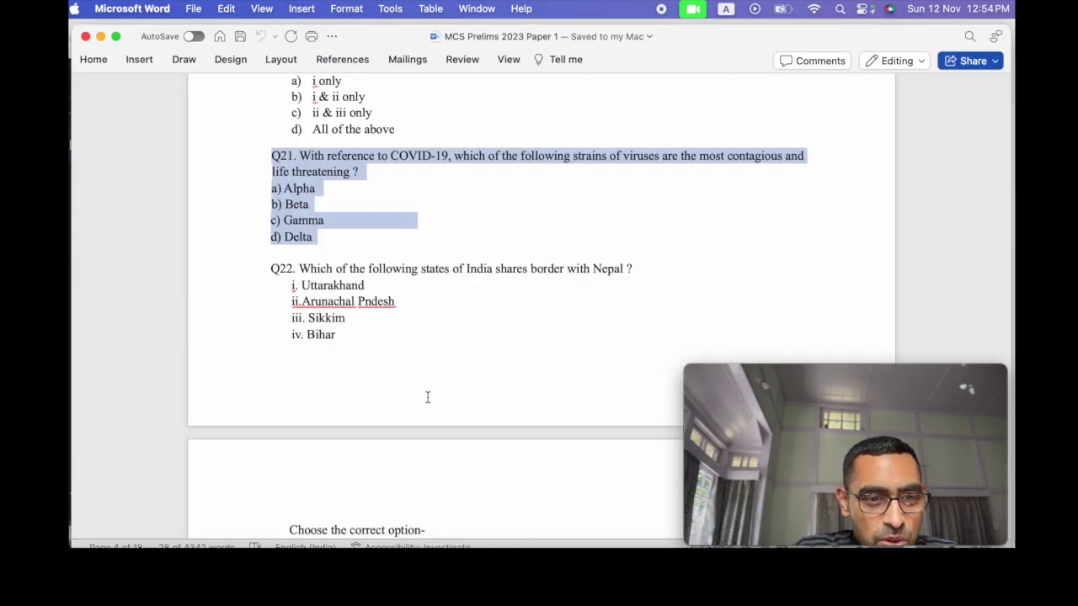
scroll(427, 396, "down", 10)
scroll(428, 394, "down", 3)
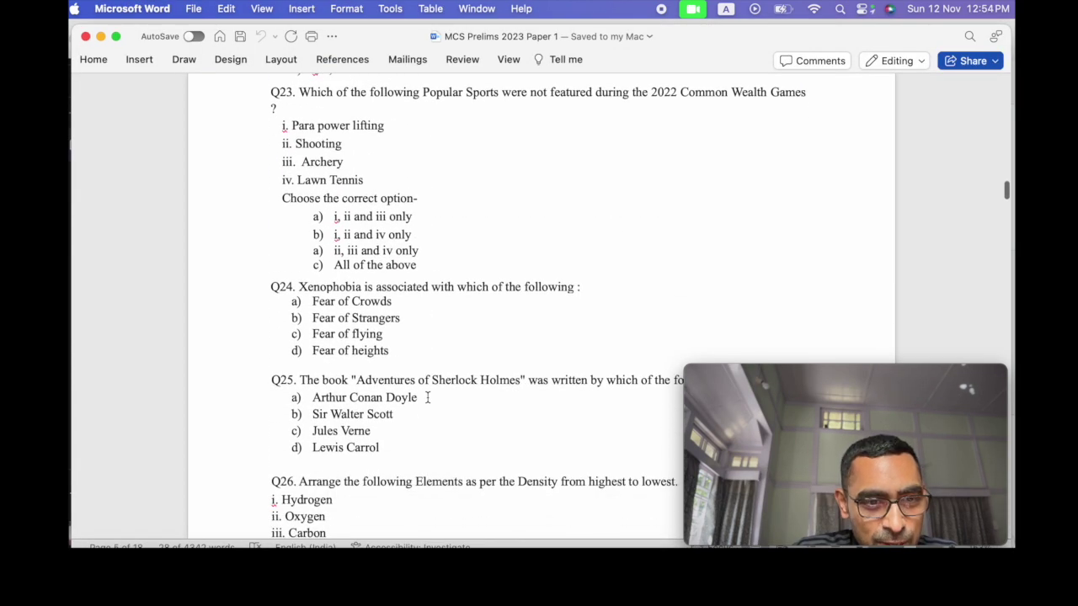
left_click(410, 408)
left_click_drag(410, 408, 284, 347)
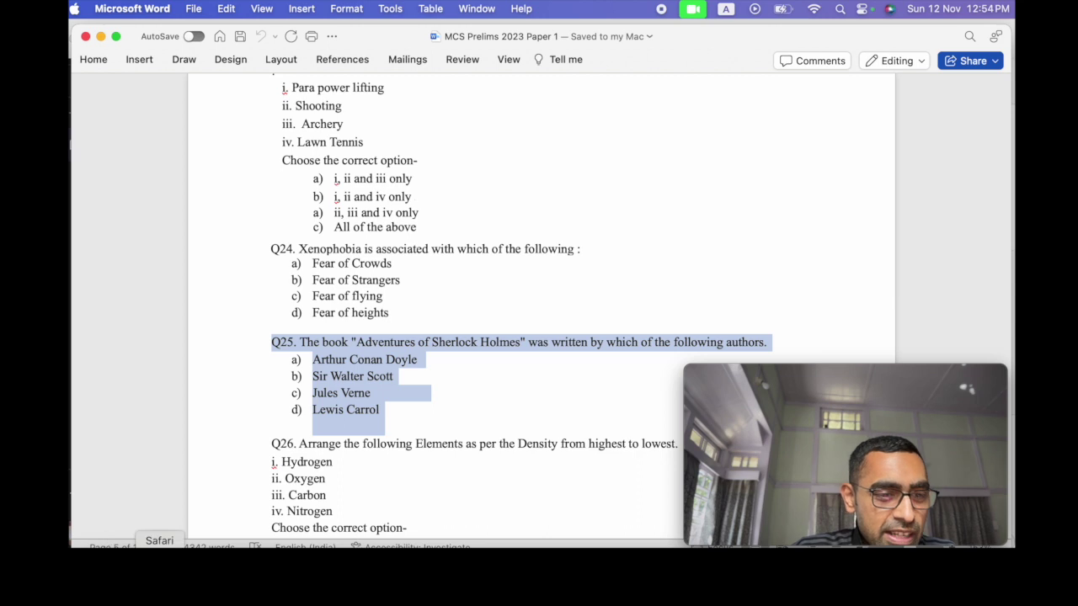
Paste the Sherlock Holmes question Q25 into ChatGPT and send it
key("super+Tab")
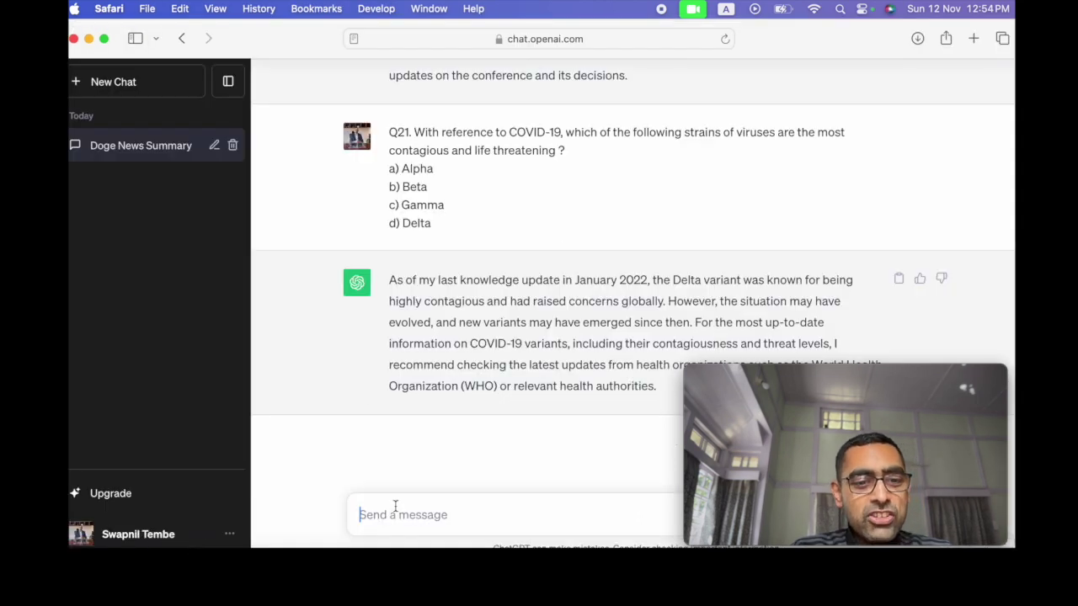
key("super+v")
key("Return")
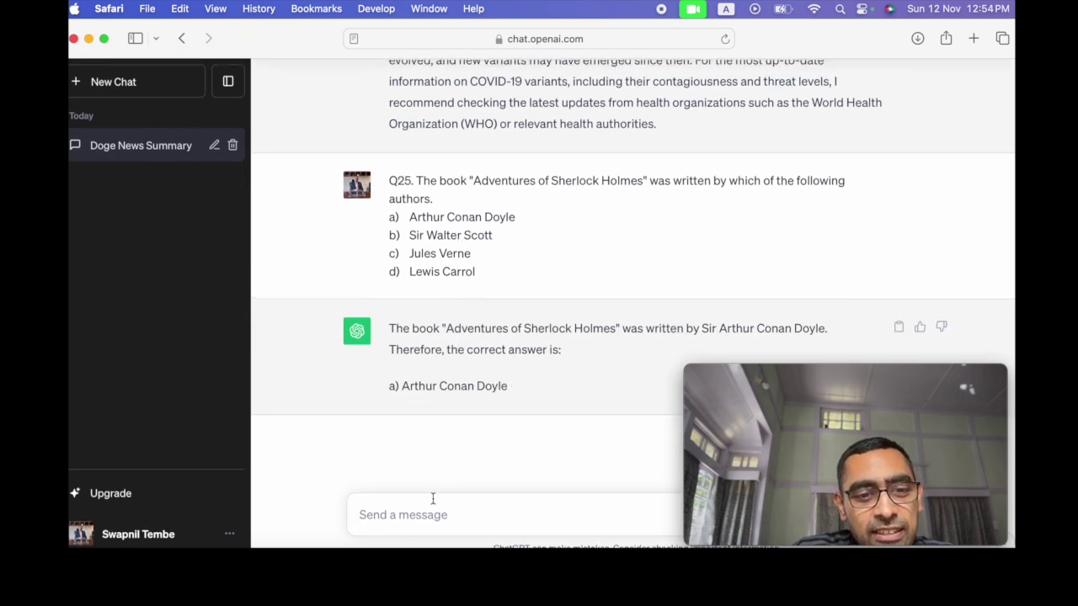
Ask for the author's other famous books and review the list of Arthur Conan Doyle's works
type("what are ")
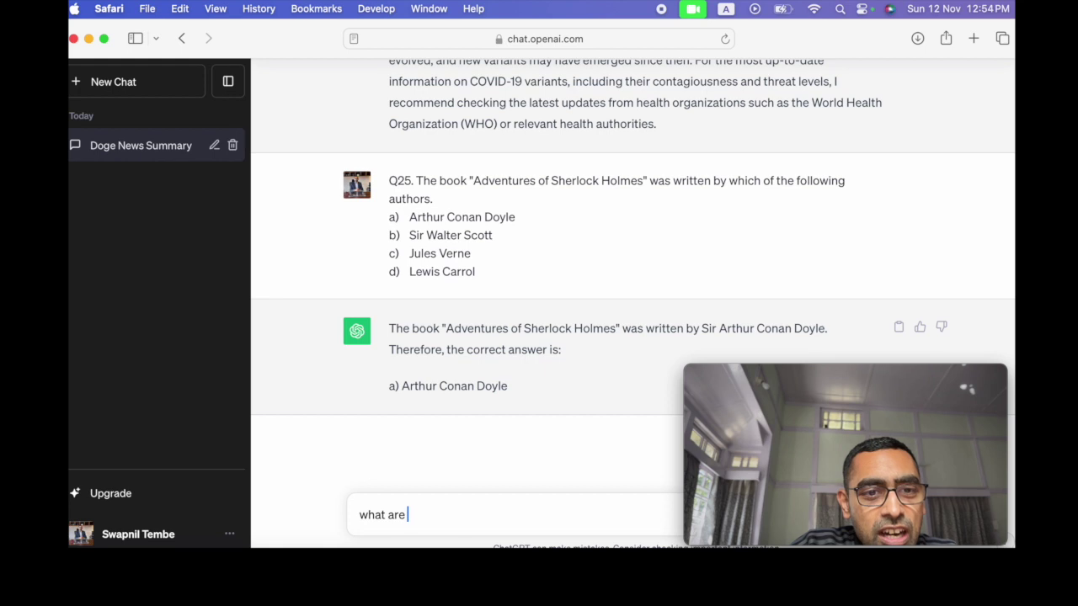
type("themos")
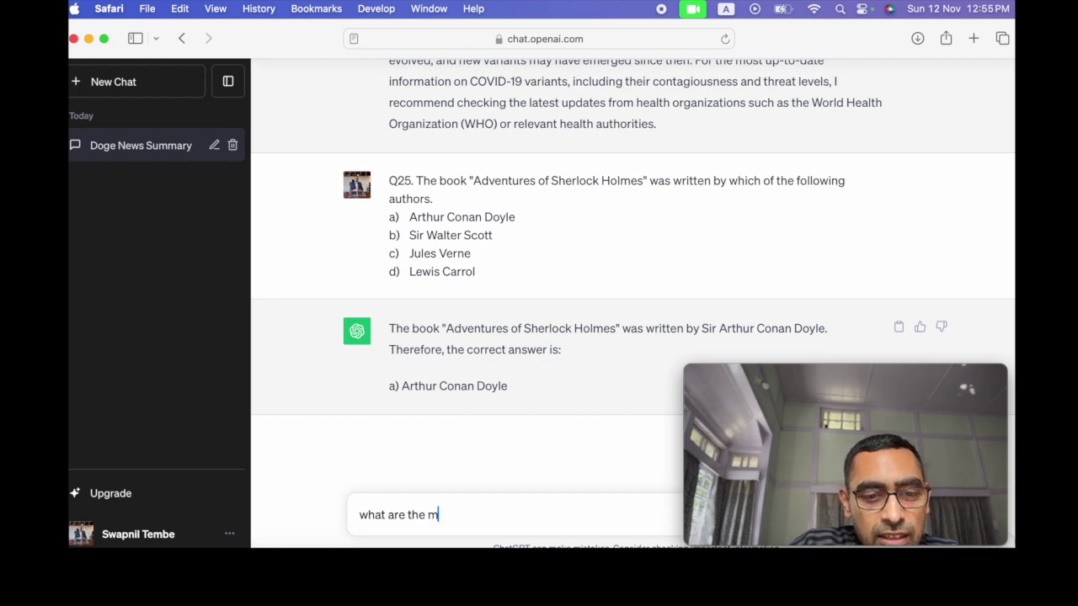
key("BackSpace")
key("BackSpace")
key("BackSpace")
type("other f")
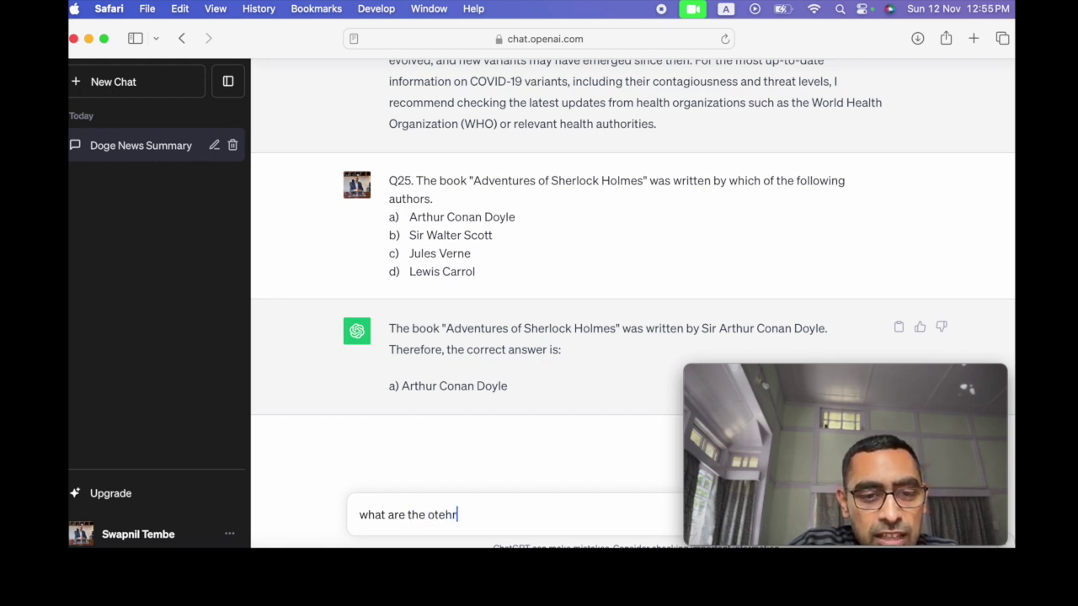
type("amous ")
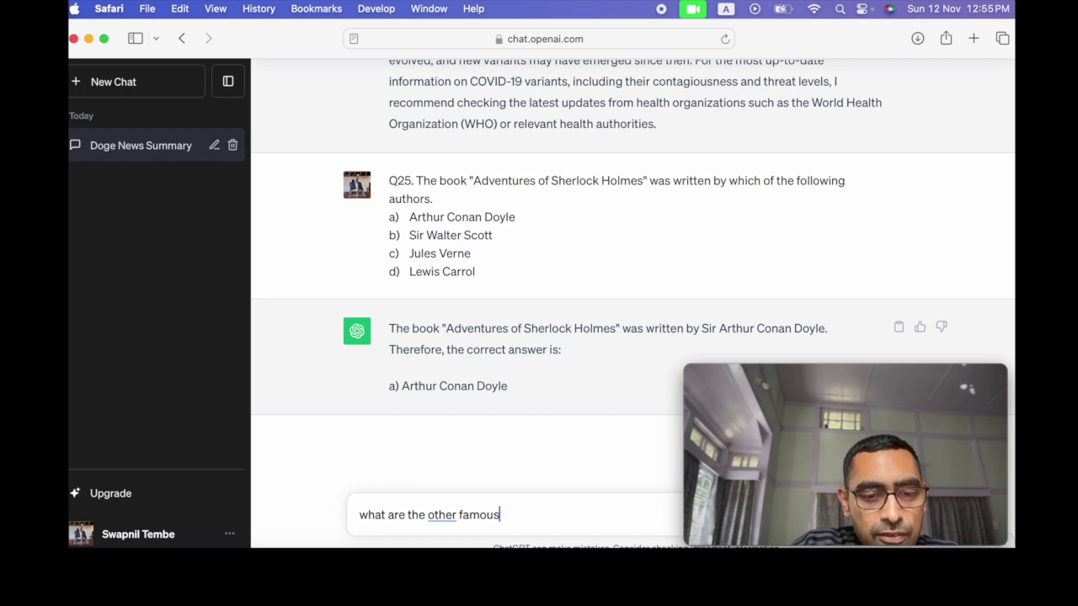
type("books f")
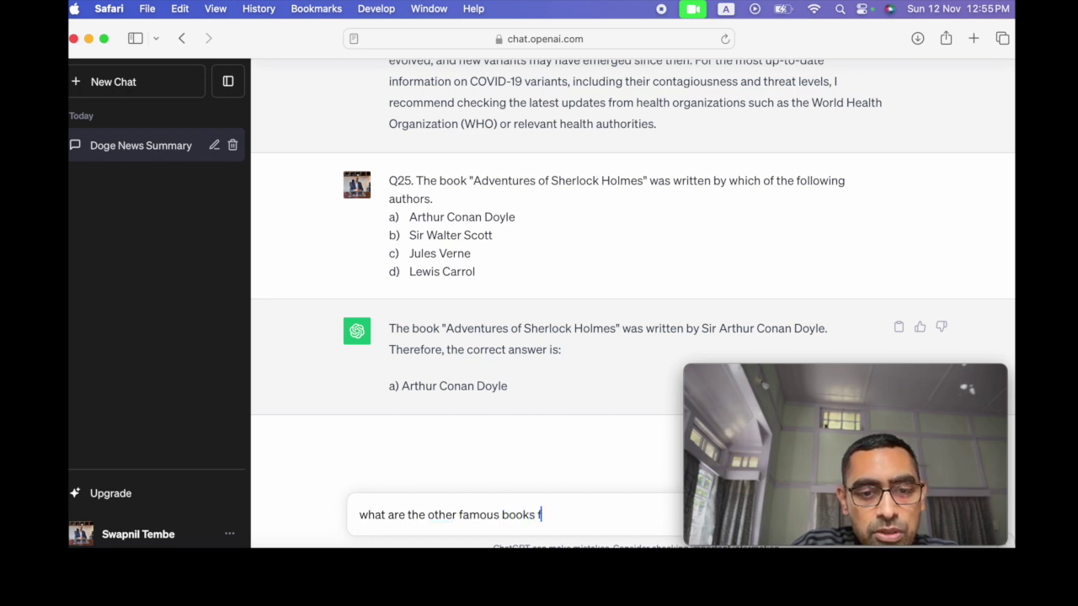
type("rom this autho")
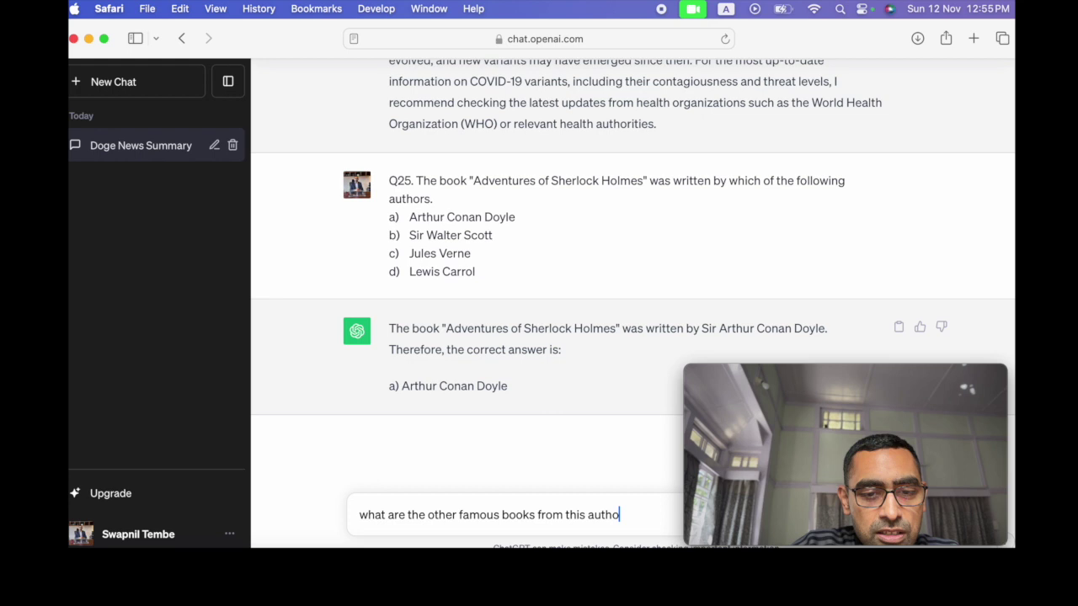
type("r ?")
key("Return")
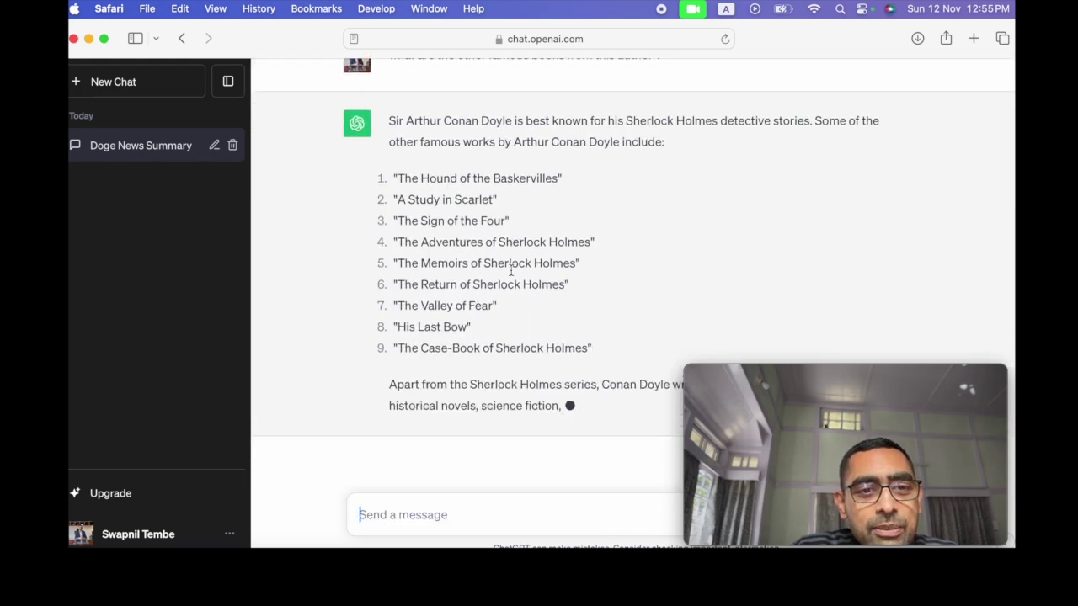
scroll(568, 223, "up", 3)
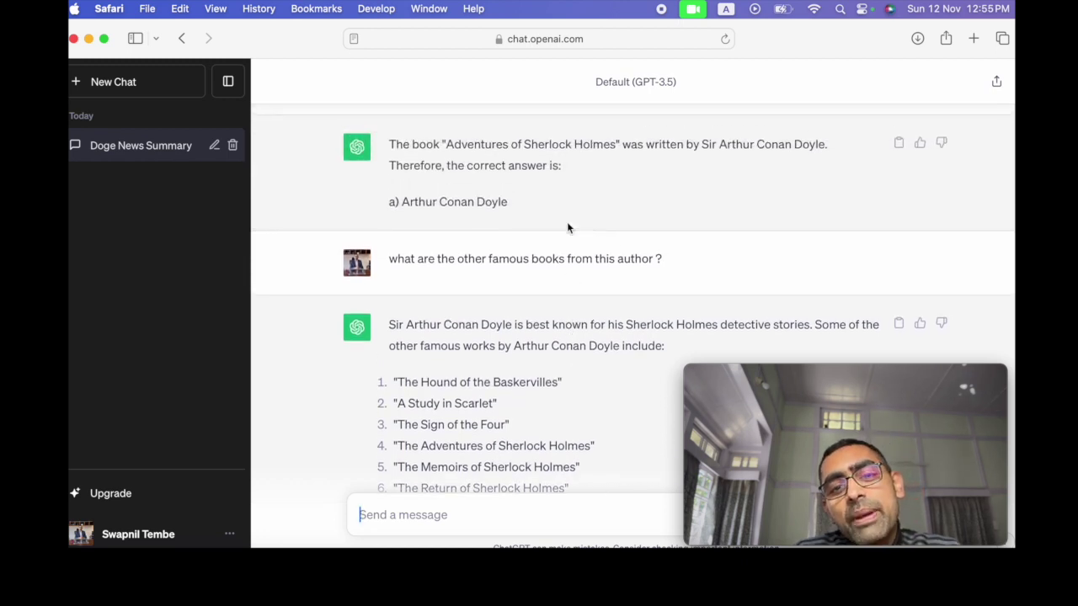
scroll(567, 221, "up", 1)
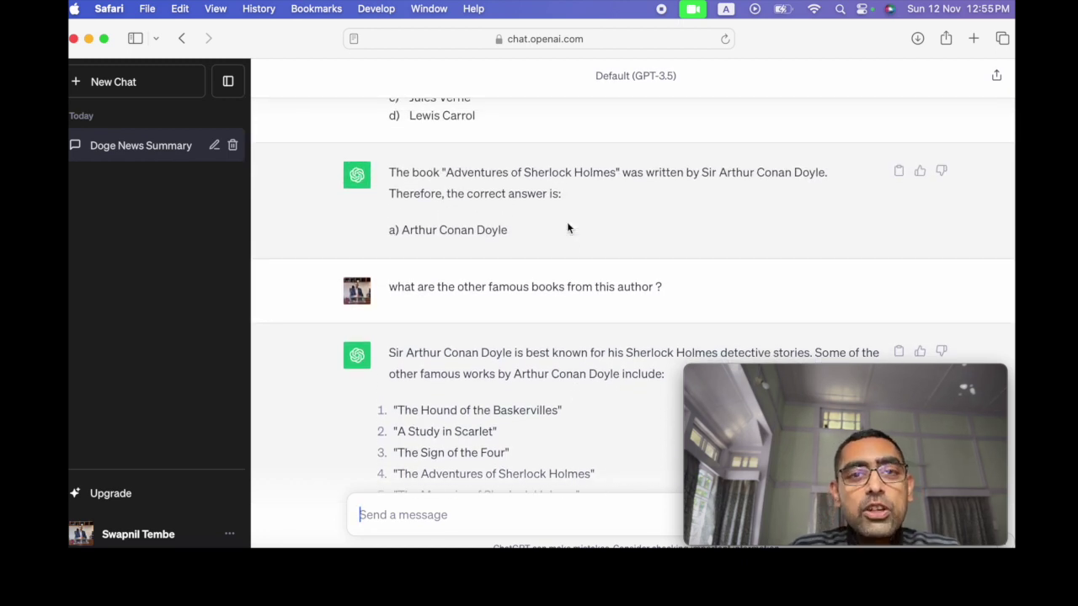
scroll(566, 221, "down", 3)
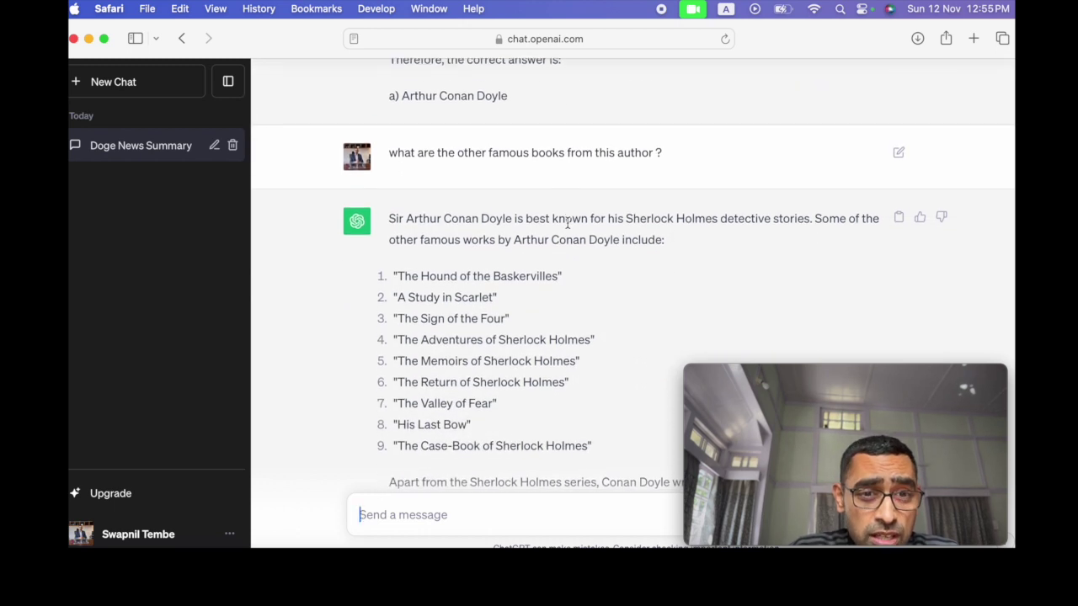
scroll(566, 222, "down", 2)
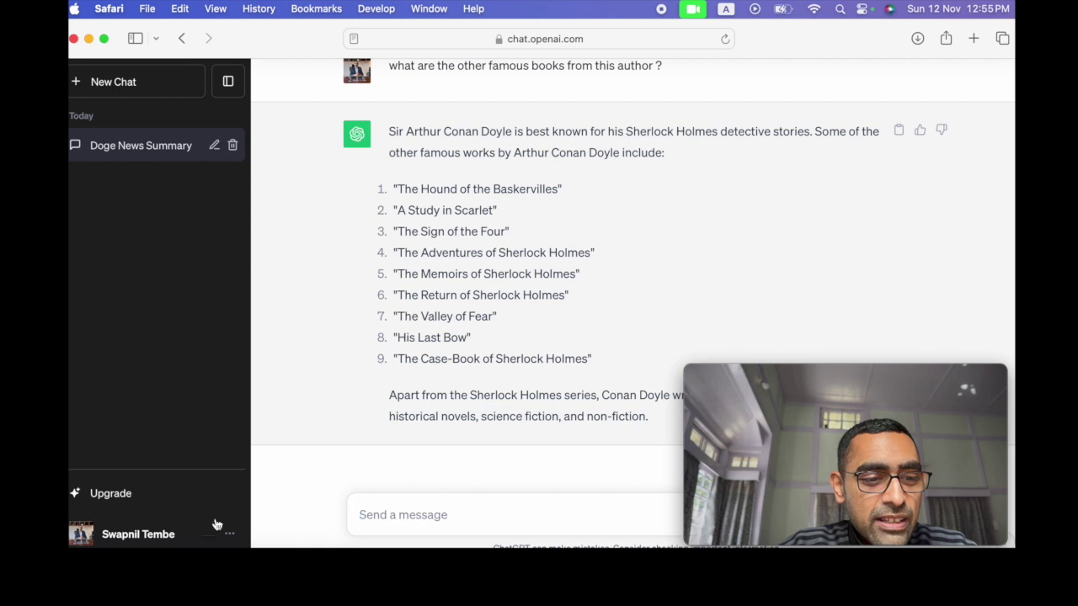
Select Q29 on the first FIFA World Cup host with its four options and return to ChatGPT
left_click(745, 545)
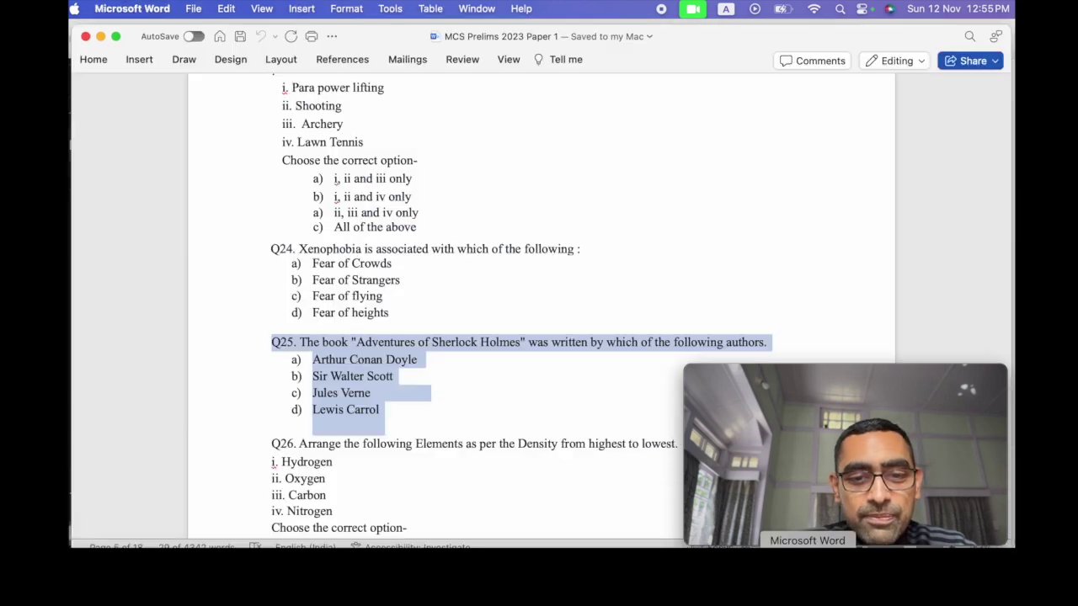
scroll(615, 453, "down", 3)
scroll(615, 453, "down", 10)
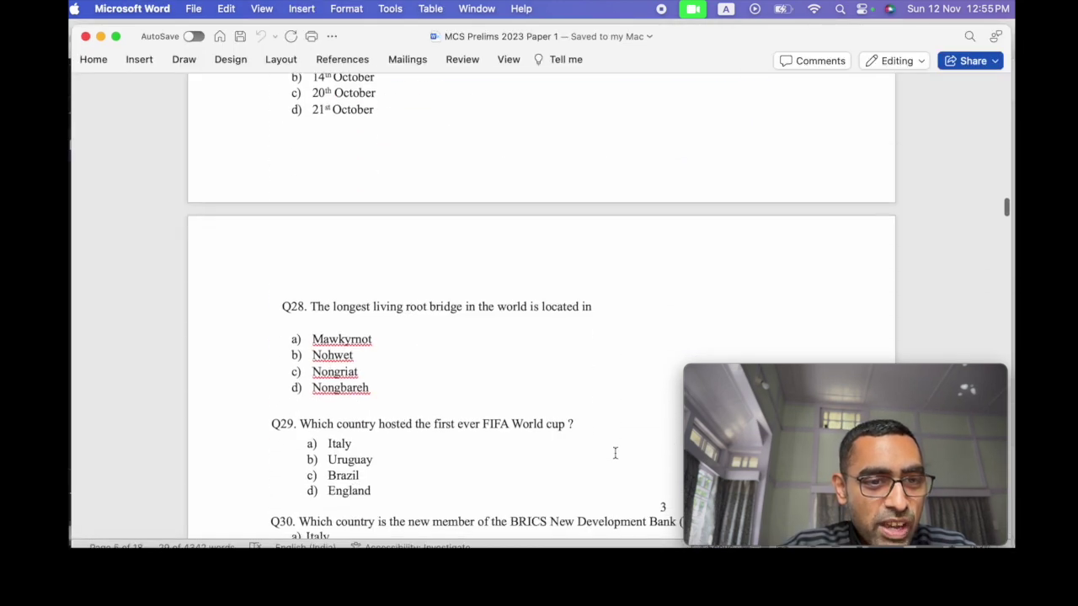
scroll(614, 453, "up", 3)
scroll(615, 453, "down", 1)
scroll(614, 453, "down", 8)
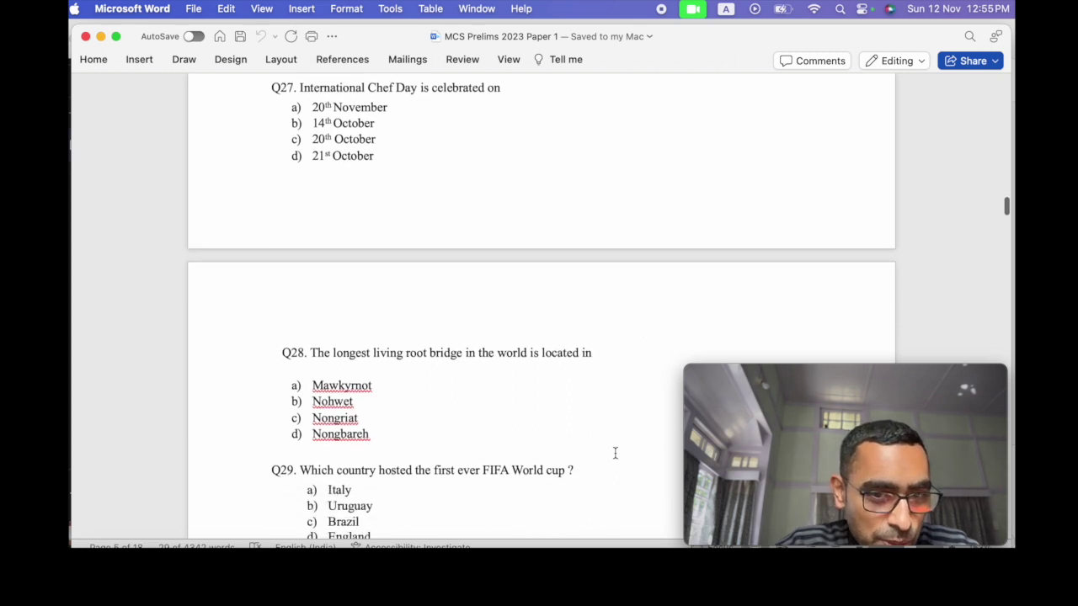
scroll(614, 453, "down", 3)
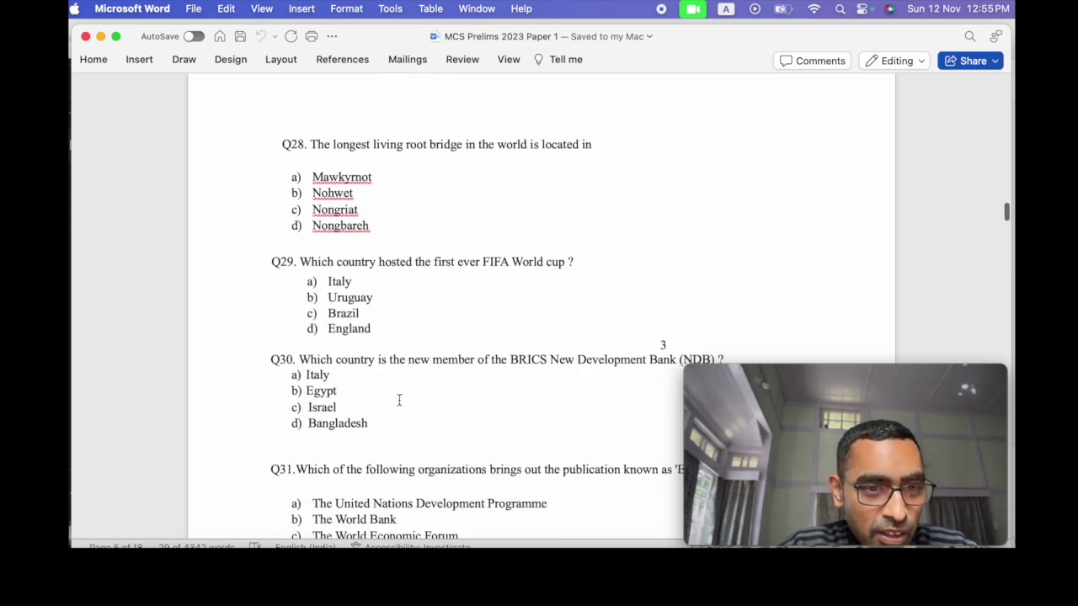
left_click_drag(386, 334, 261, 267)
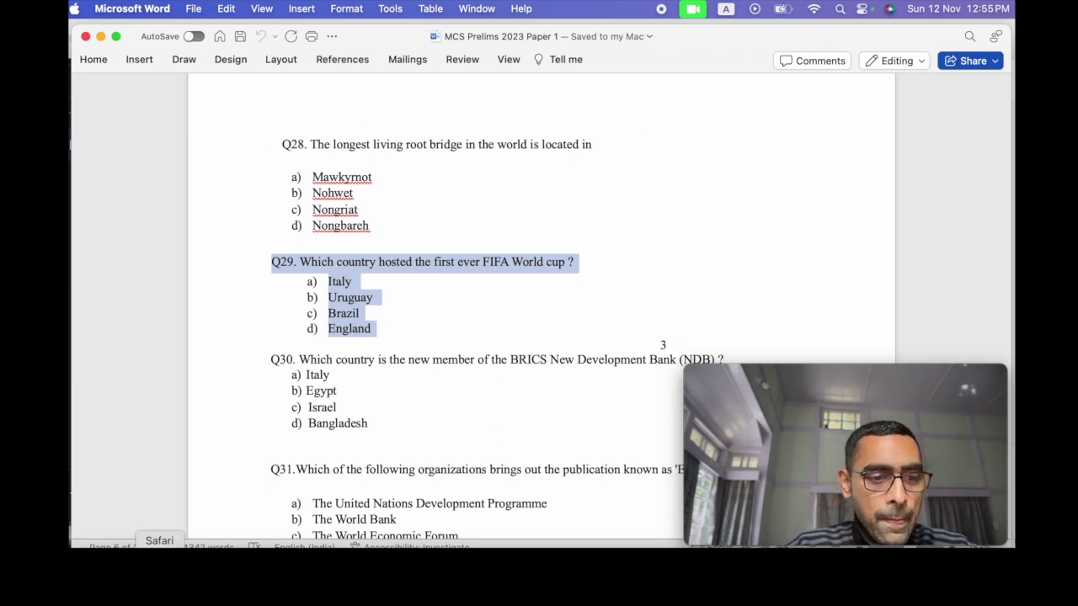
left_click(159, 547)
Send Q29 to ChatGPT, then follow up with 'And who won?'
type("Q29. Which country hosted the first ever FIFA World cup ? a)\tItaly b)\tUruguay c)\tBrazil d)\tEngland")
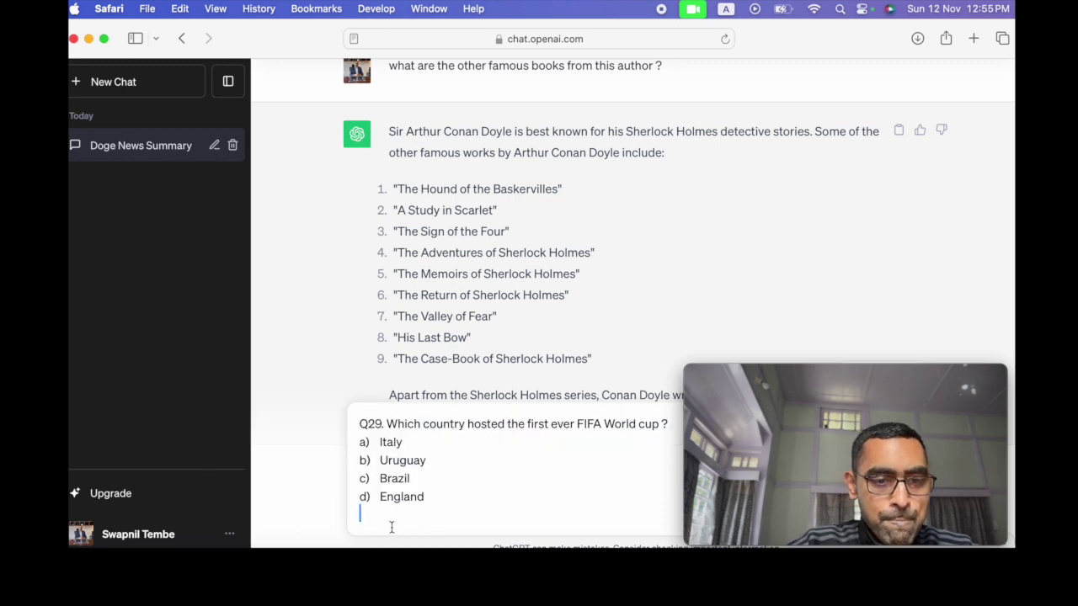
key("Return")
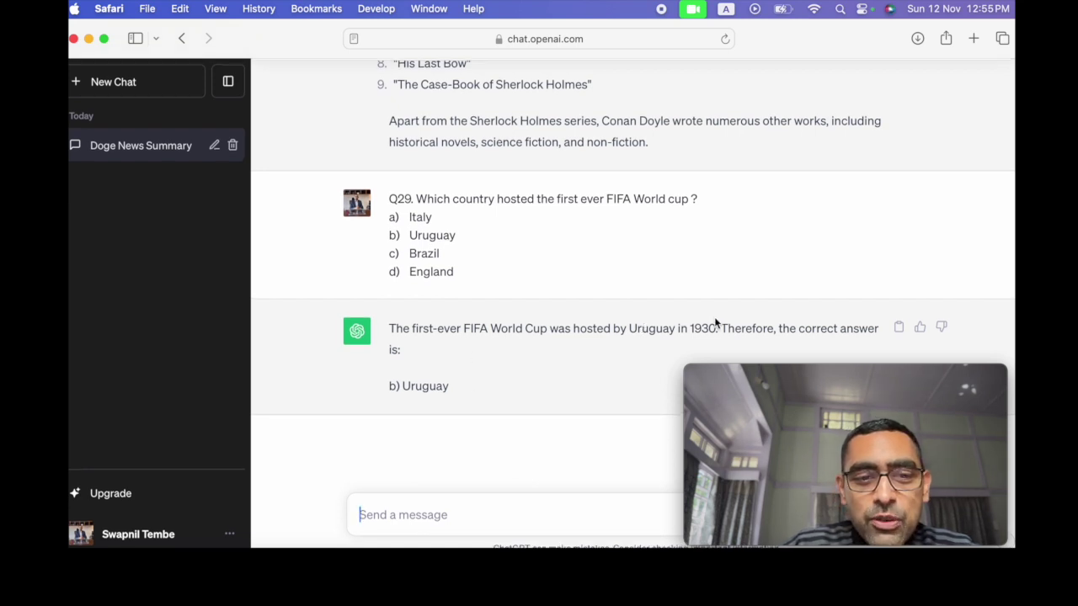
type("And ")
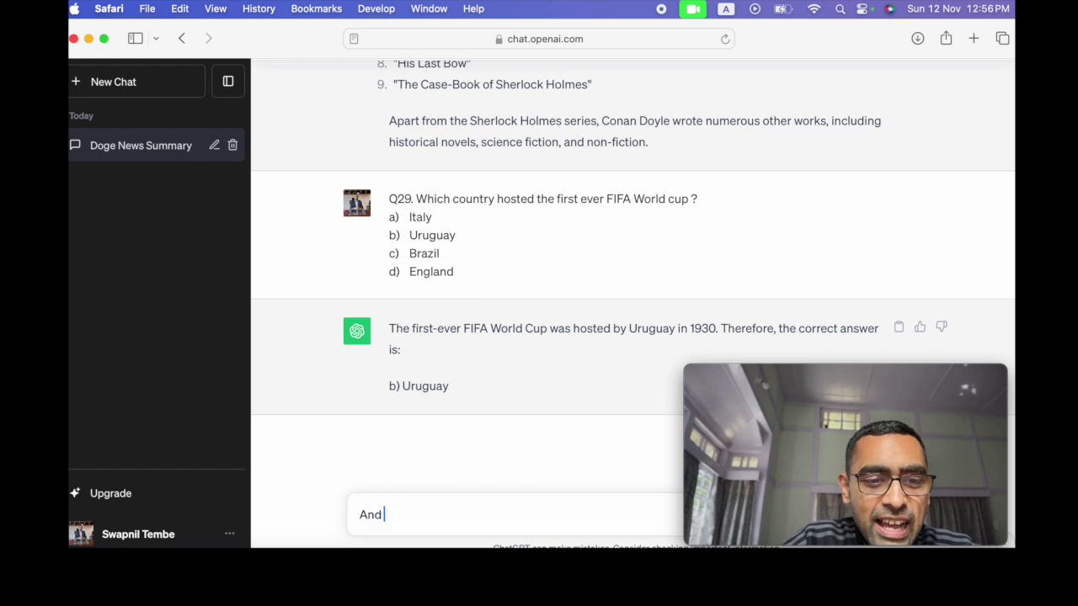
type("who ")
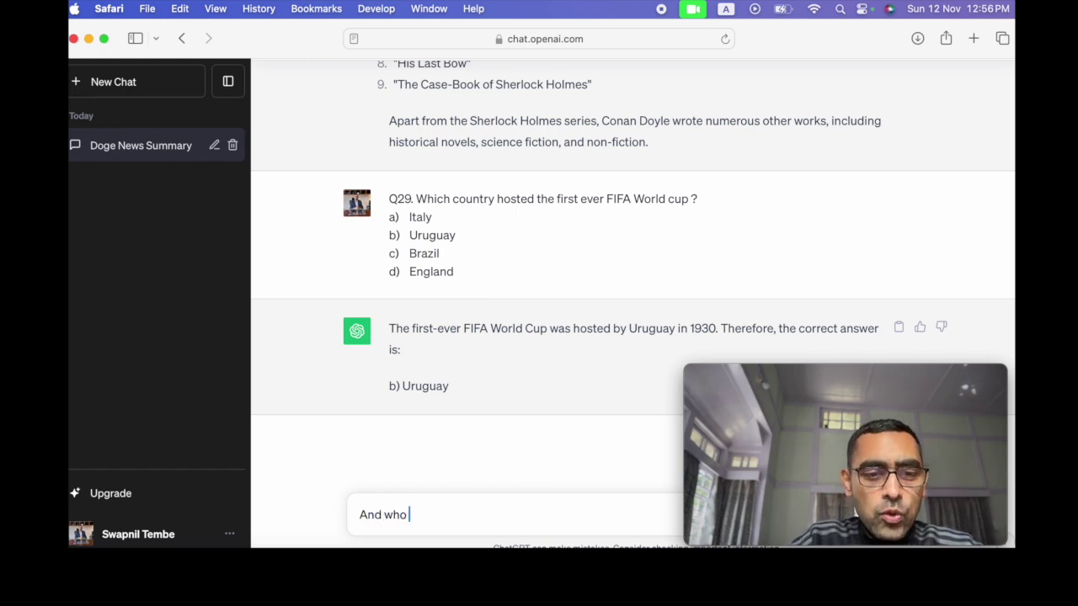
type("won?")
key("Return")
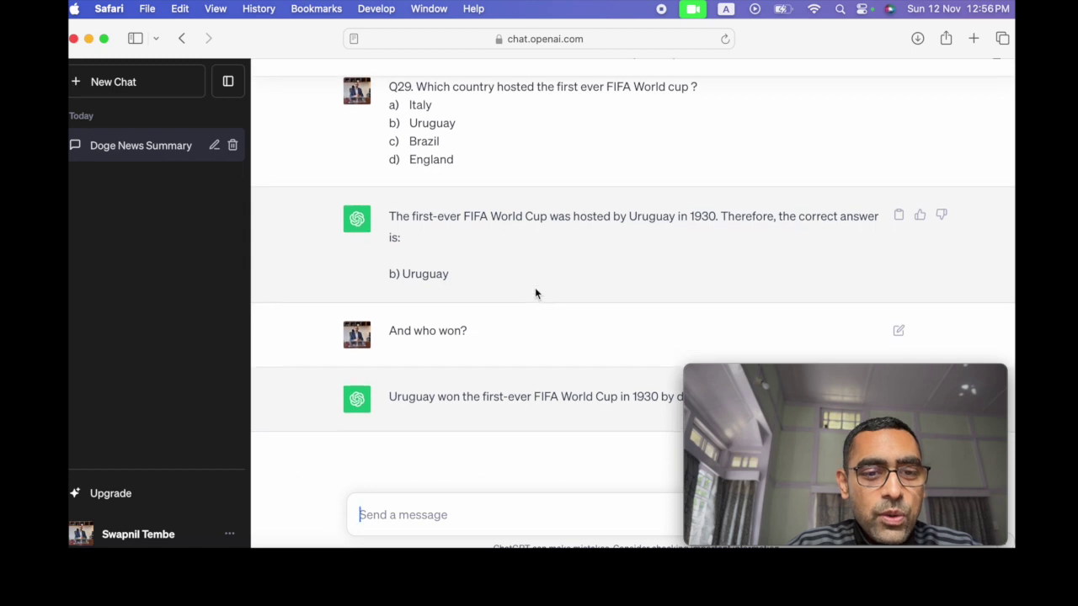
Ask ChatGPT when and where the next World Cup was held
type("When was")
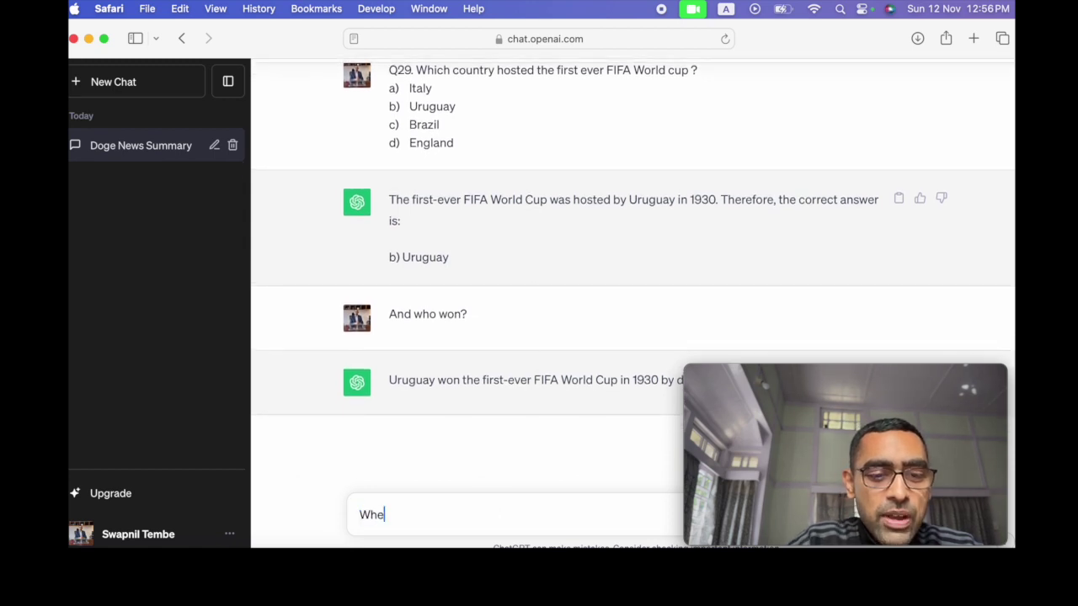
key("BackSpace")
key("BackSpace")
key("BackSpace")
type("and where ar")
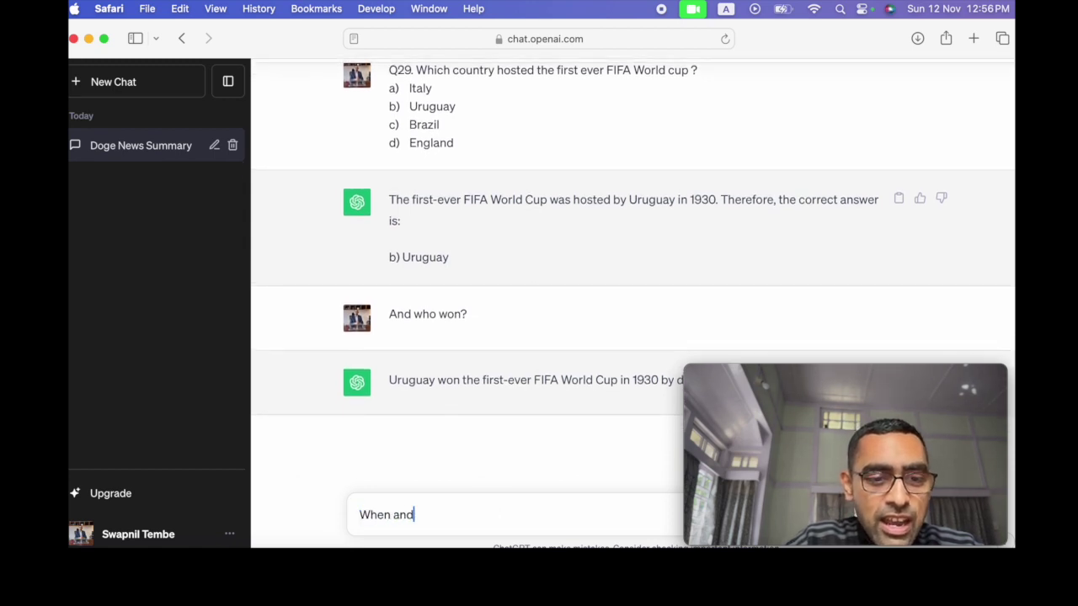
key("BackSpace")
key("BackSpace")
type("was the next")
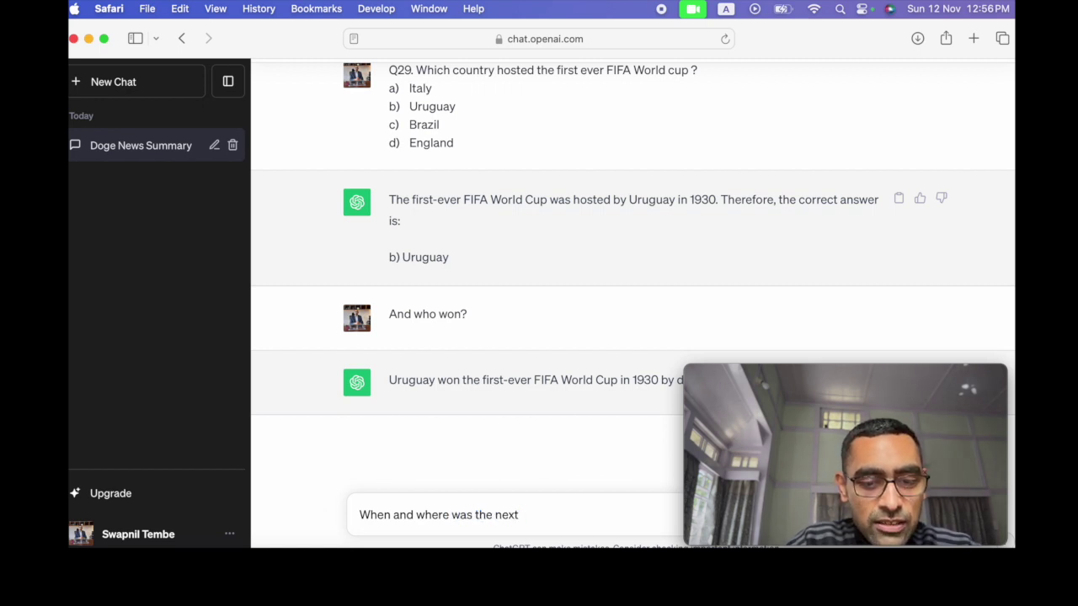
type(" world cup ")
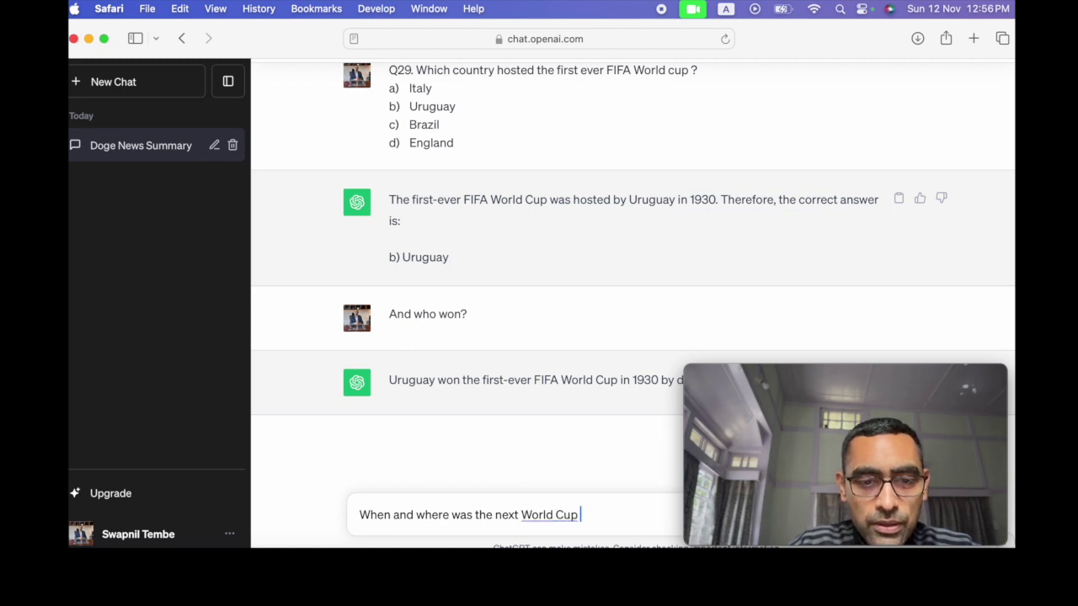
type("?")
key("Return")
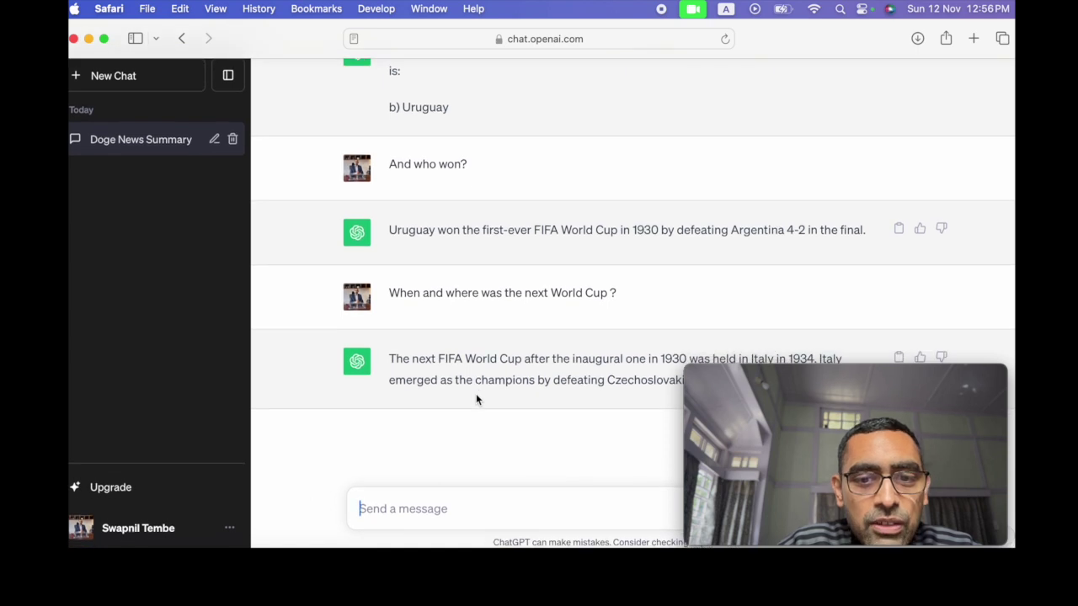
Close an accidental context menu and clear a half-typed 'that's' message
right_click(476, 399)
key("Escape")
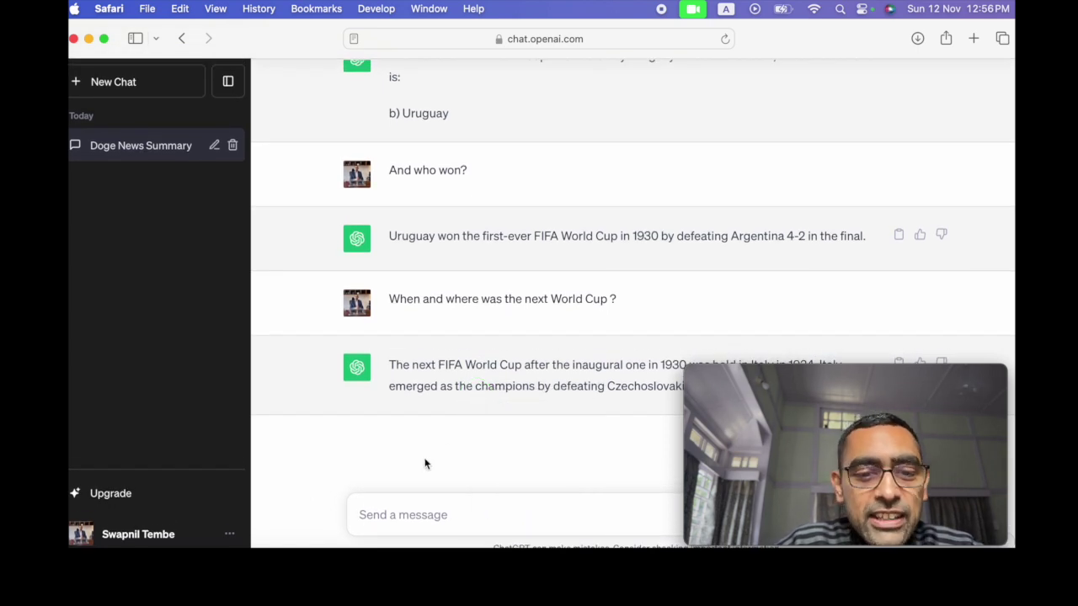
left_click(422, 523)
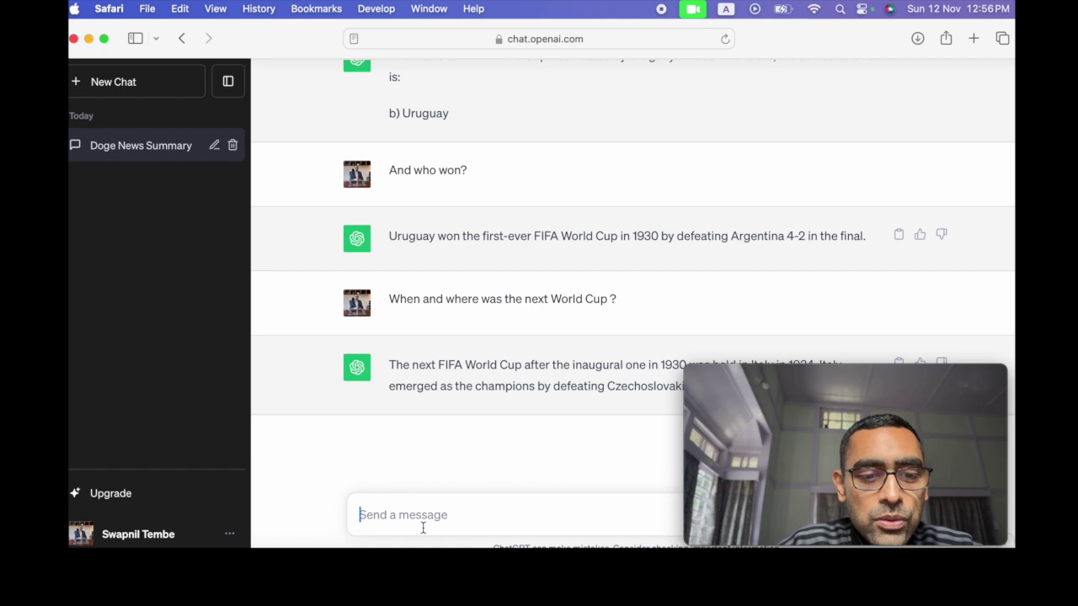
type("that's")
key("BackSpace")
key("BackSpace")
key("BackSpace")
key("BackSpace")
key("BackSpace")
key("BackSpace")
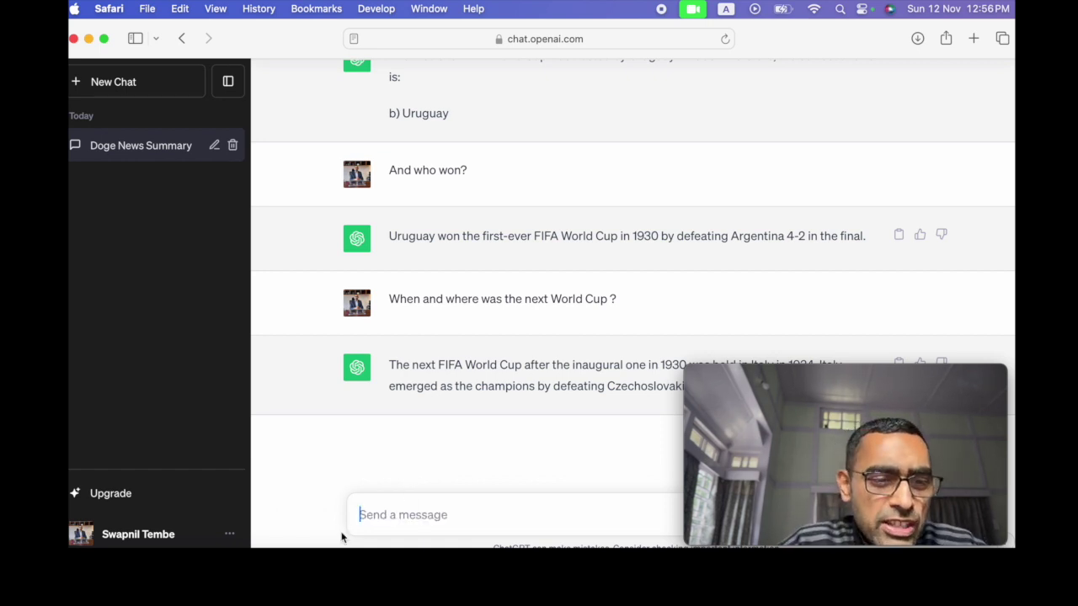
scroll(514, 263, "up", 10)
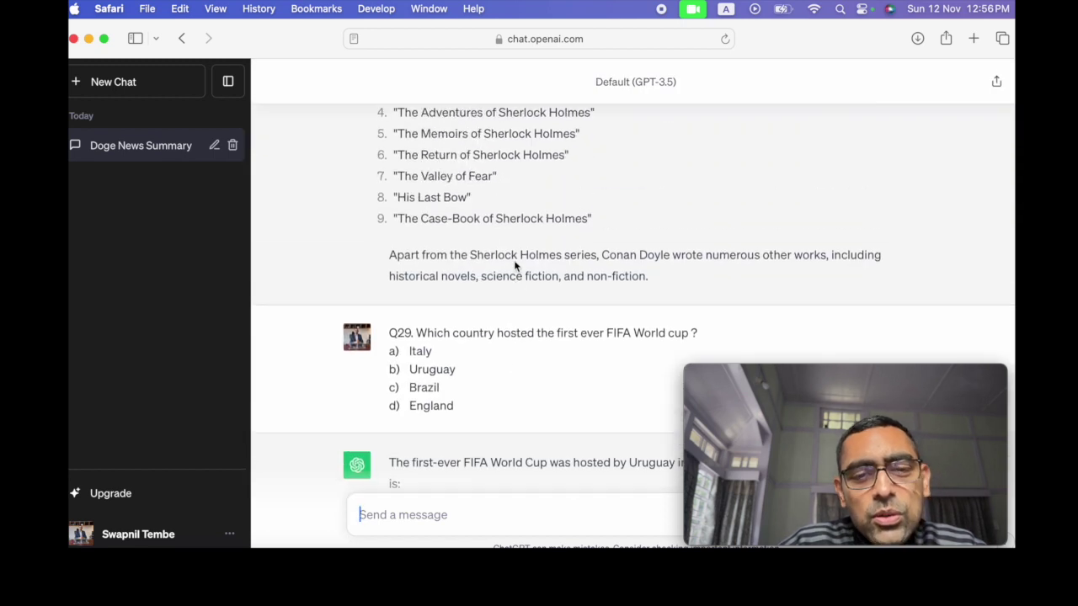
scroll(572, 227, "up", 8)
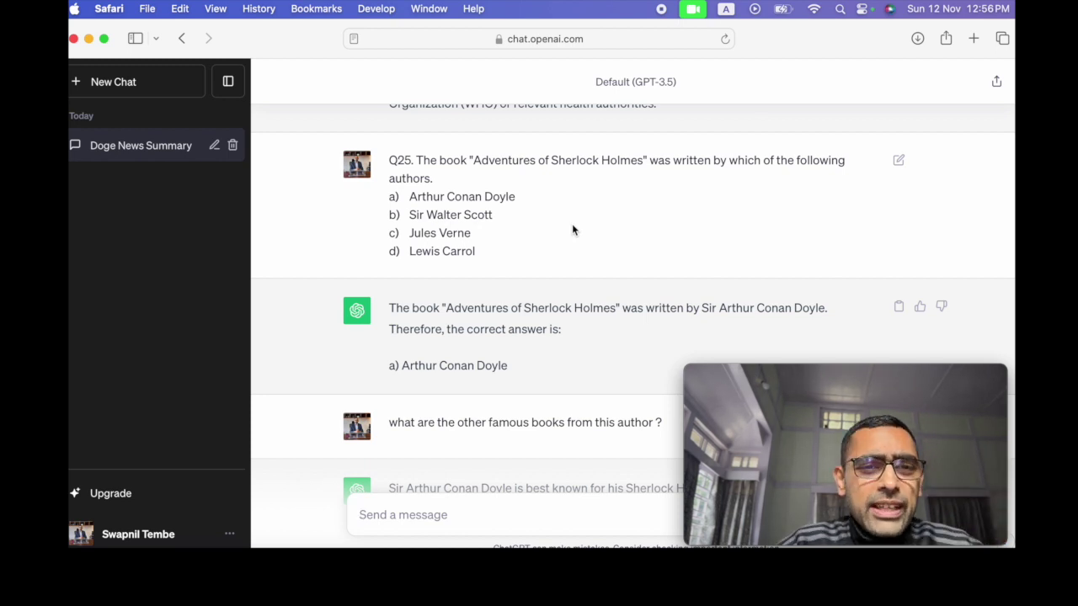
scroll(571, 227, "up", 15)
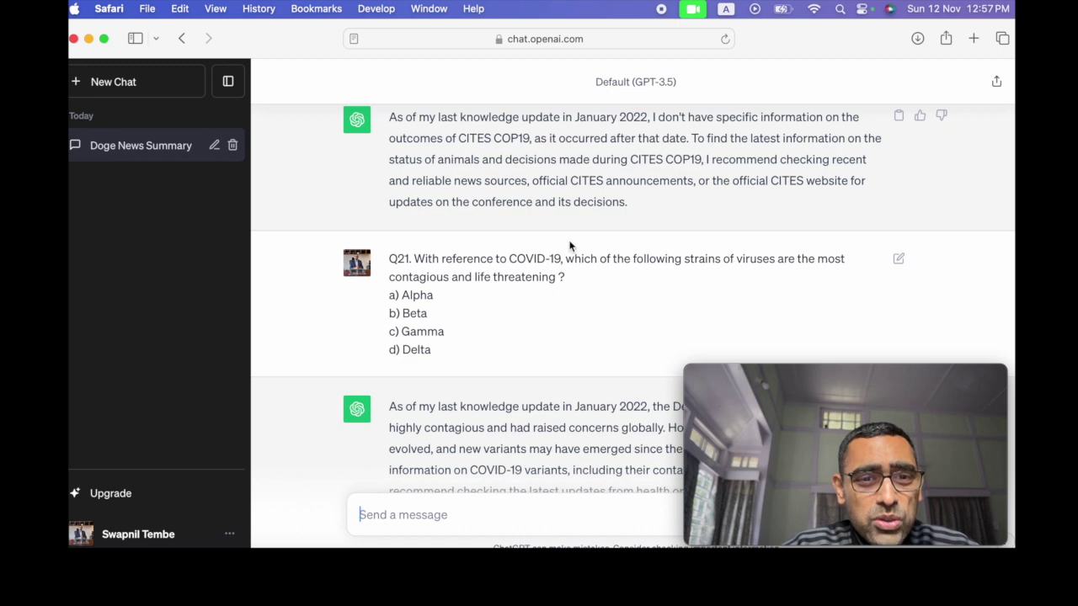
scroll(570, 244, "up", 2)
scroll(570, 244, "up", 3)
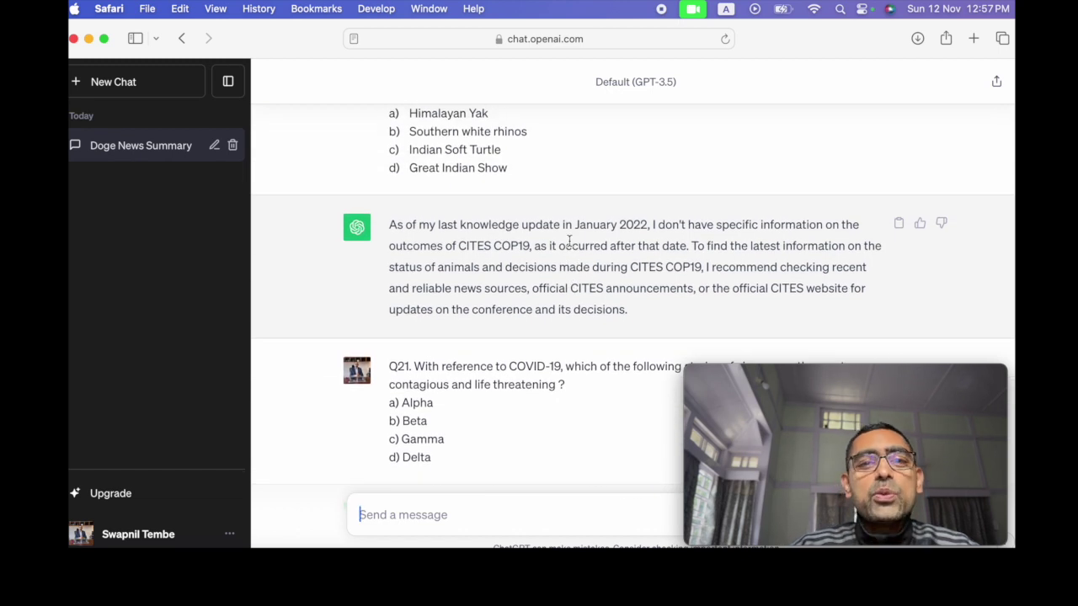